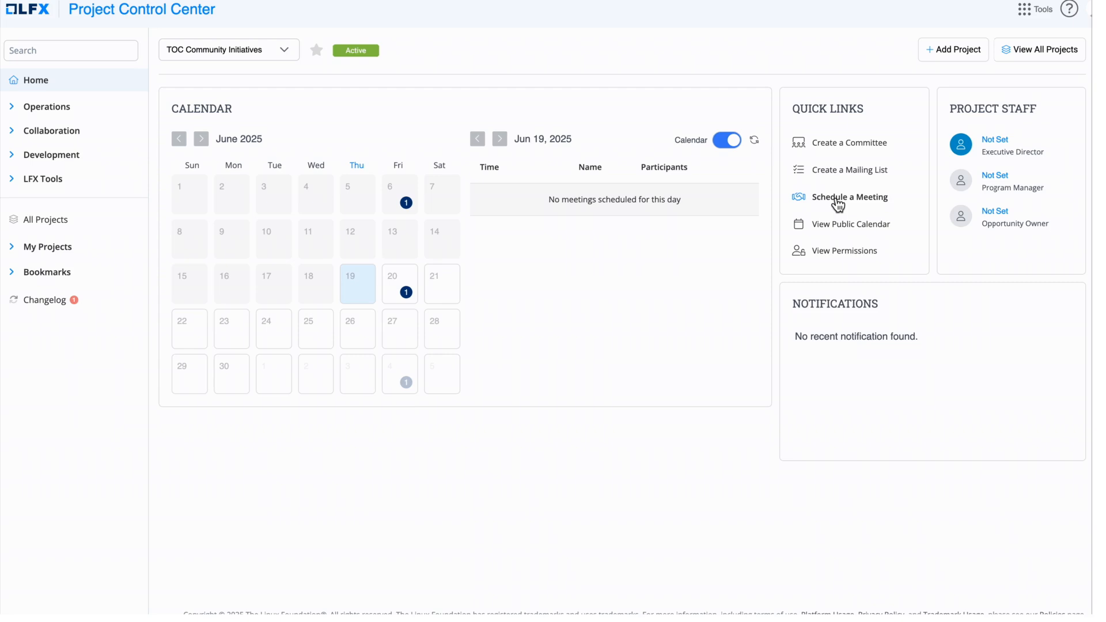
# Start a new meeting titled 'Project meeting' on June 24, 2025
pyautogui.click(838, 197)
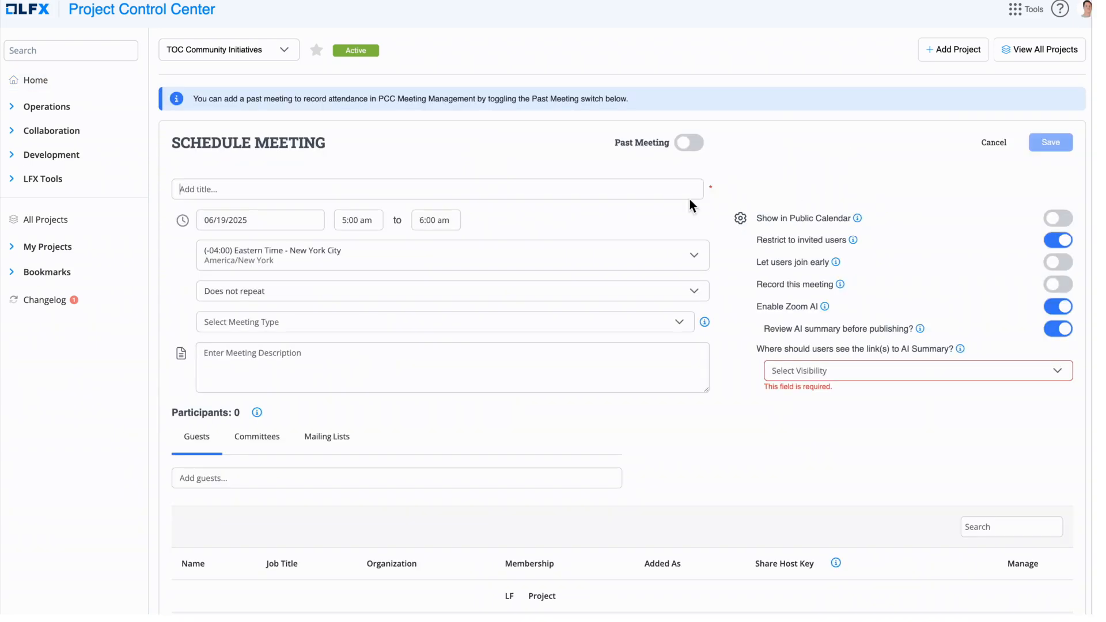
pyautogui.click(200, 194)
pyautogui.write('Pri')
pyautogui.write('o')
pyautogui.write('ject meeti')
pyautogui.write('ng')
pyautogui.click(234, 223)
pyautogui.click(287, 425)
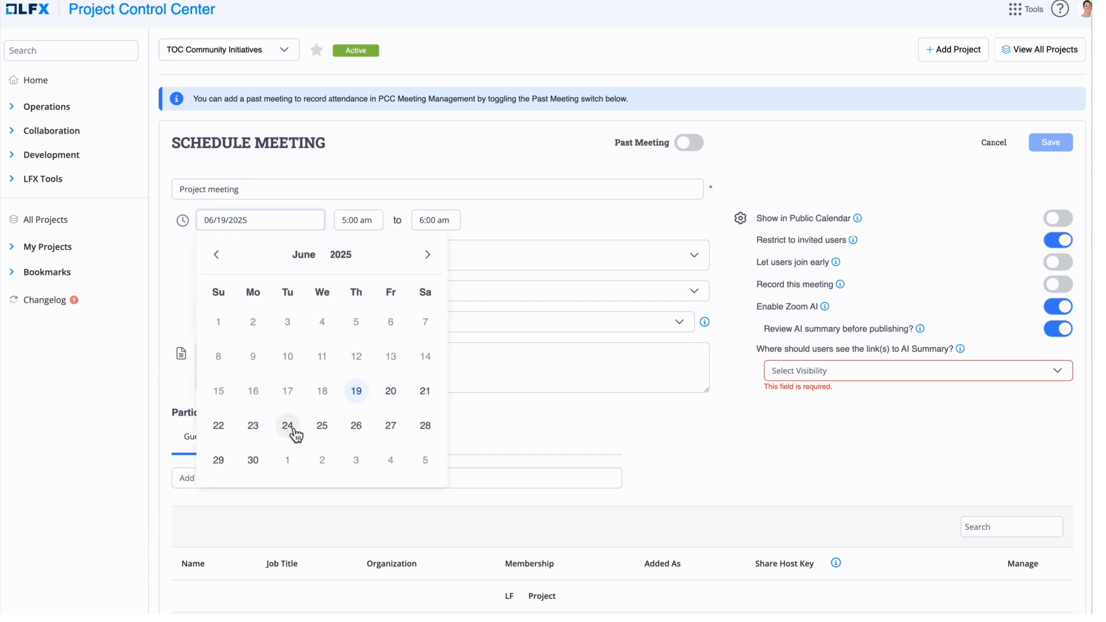
# Set the meeting to 10:00–11:00 am Eastern Time and choose a custom recurrence
pyautogui.click(352, 220)
pyautogui.scroll(-2, 364, 297)
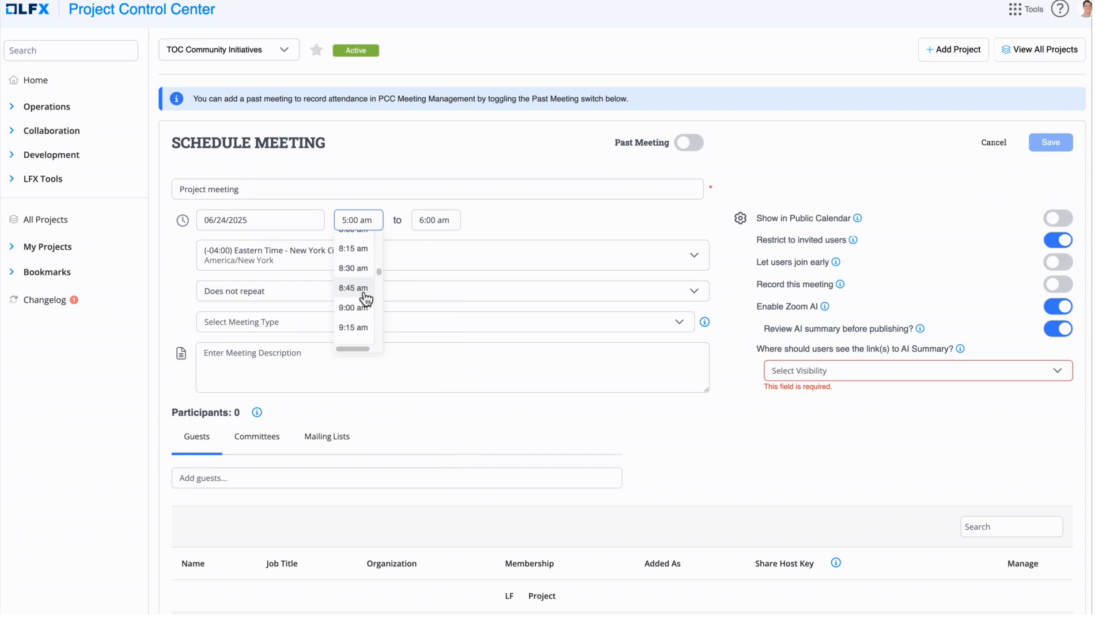
pyautogui.click(354, 341)
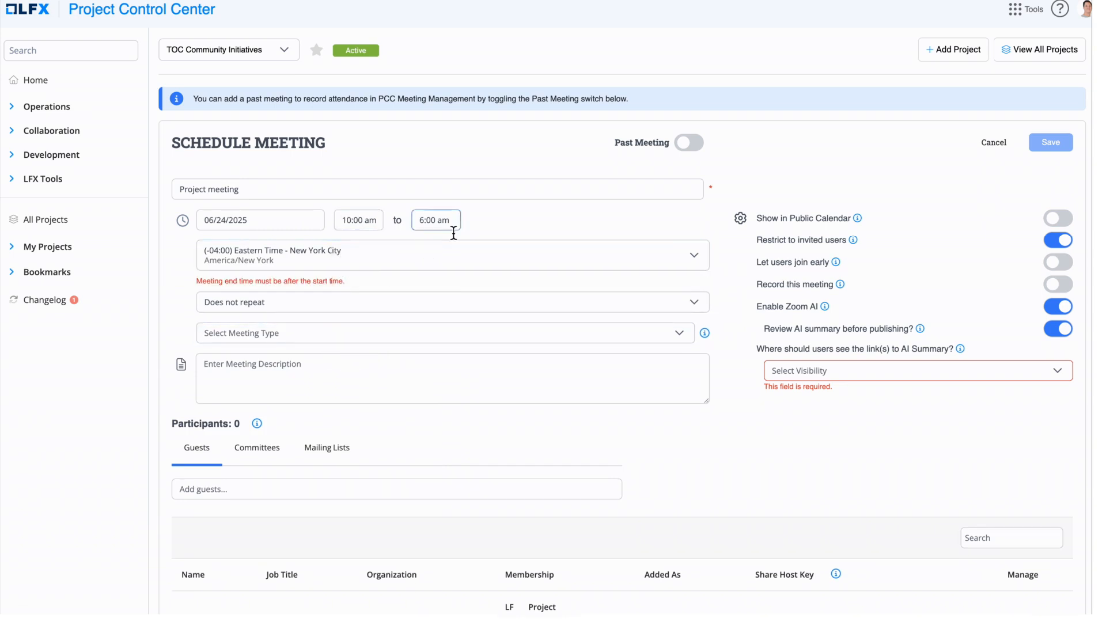
pyautogui.click(326, 270)
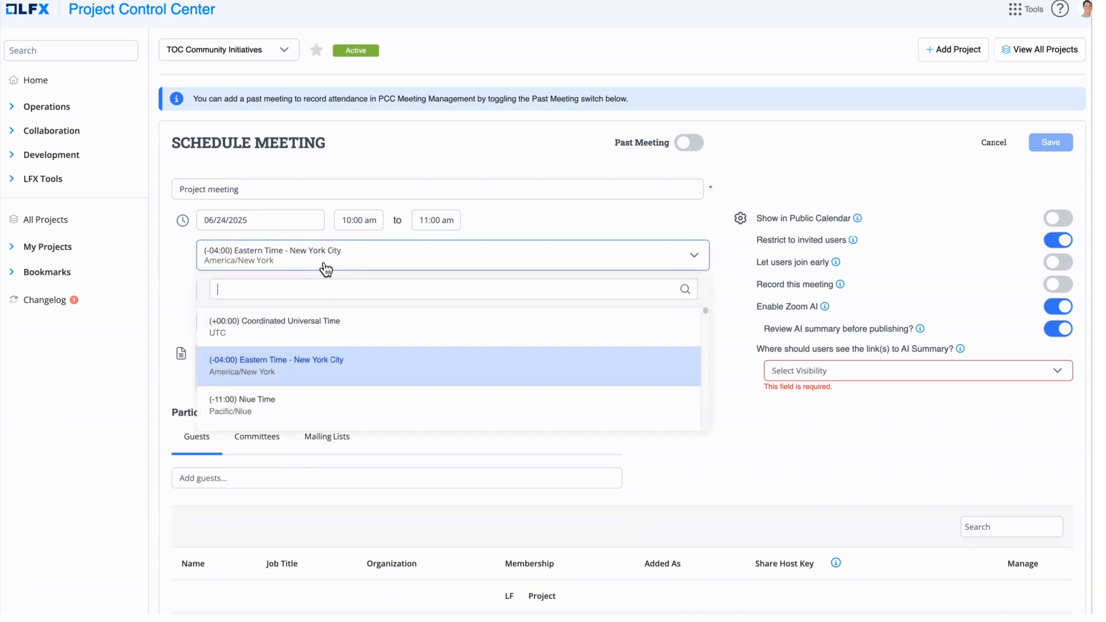
pyautogui.click(326, 269)
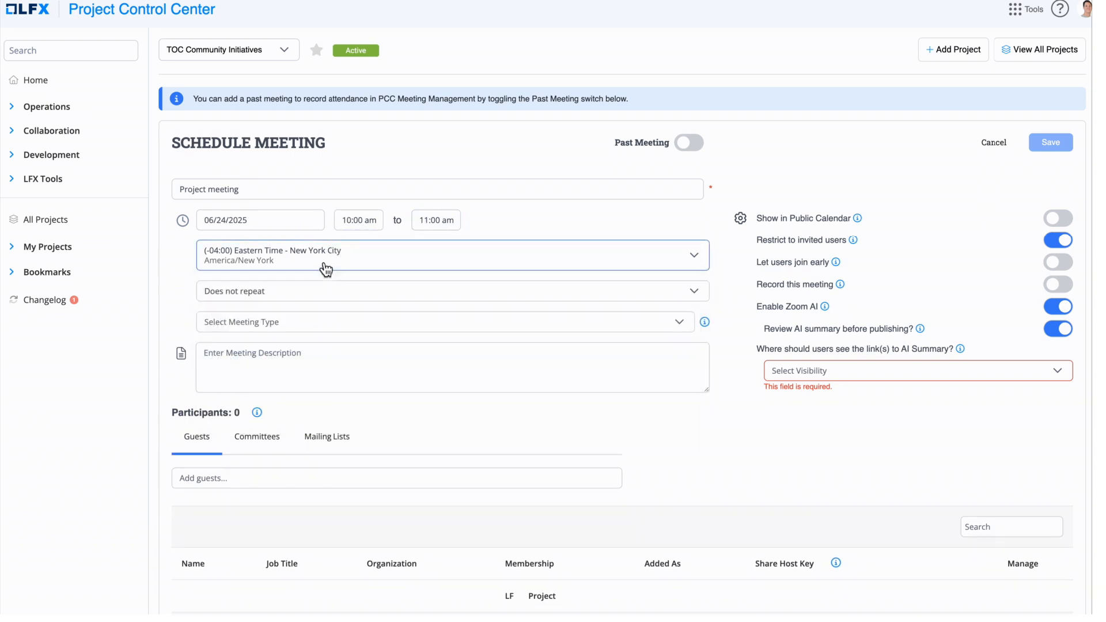
pyautogui.click(292, 301)
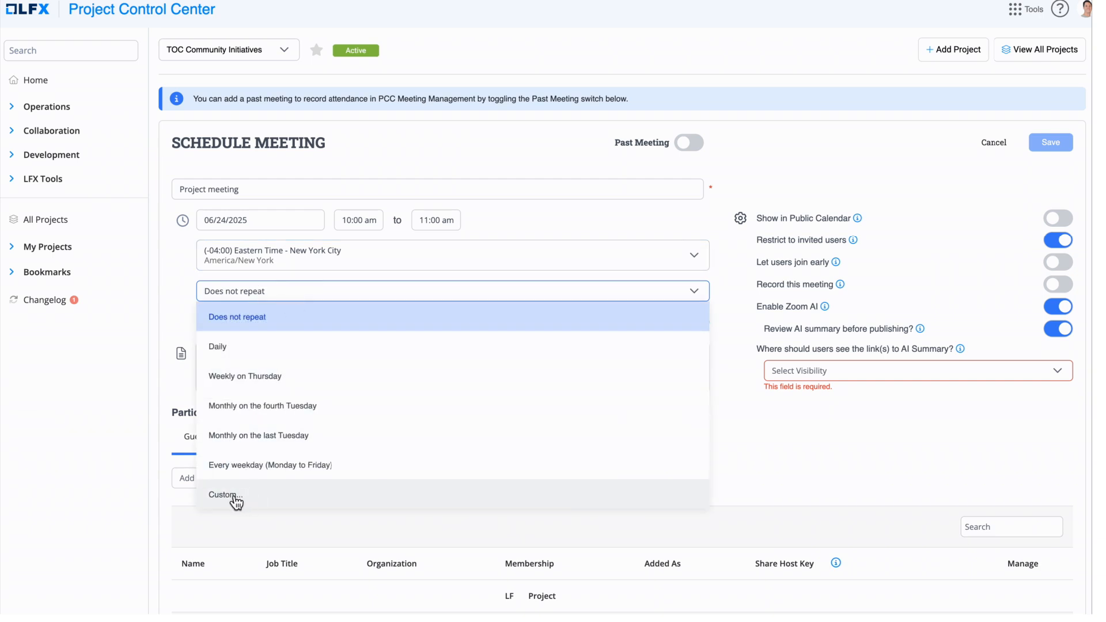
pyautogui.click(240, 496)
# Make the meeting repeat every 2 weeks on Tuesday with no end date, and save it
pyautogui.click(521, 275)
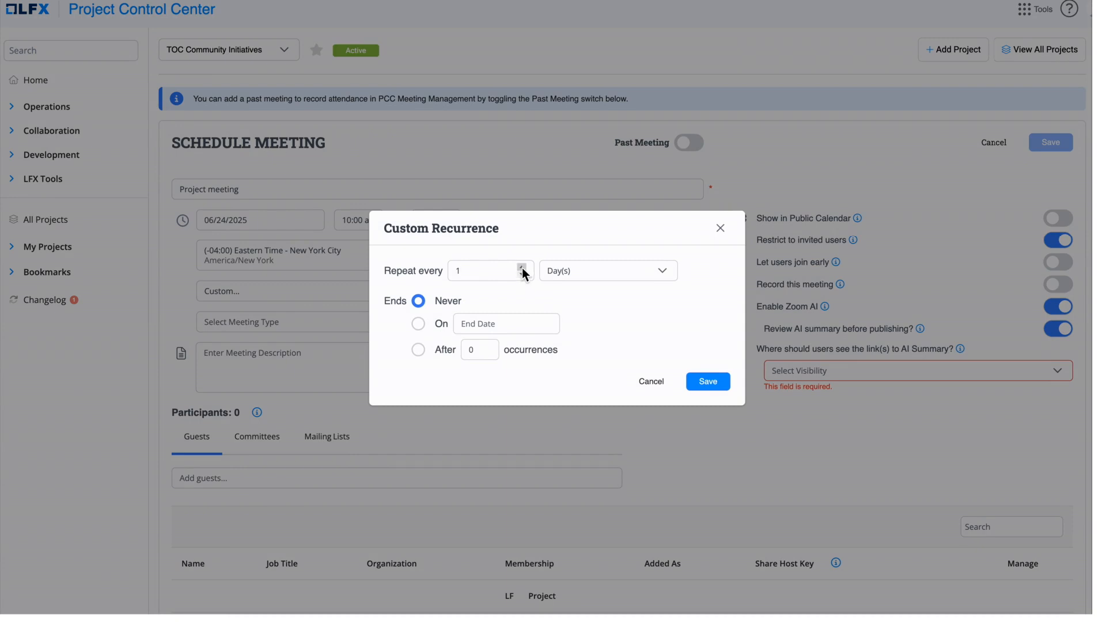
pyautogui.click(522, 268)
pyautogui.click(663, 272)
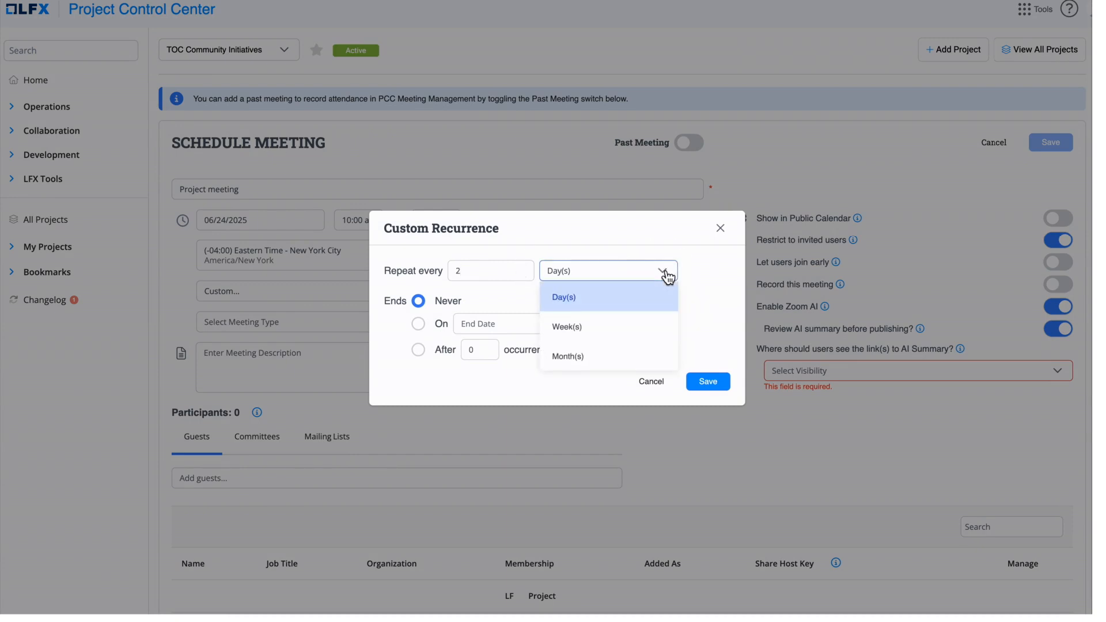
pyautogui.click(577, 337)
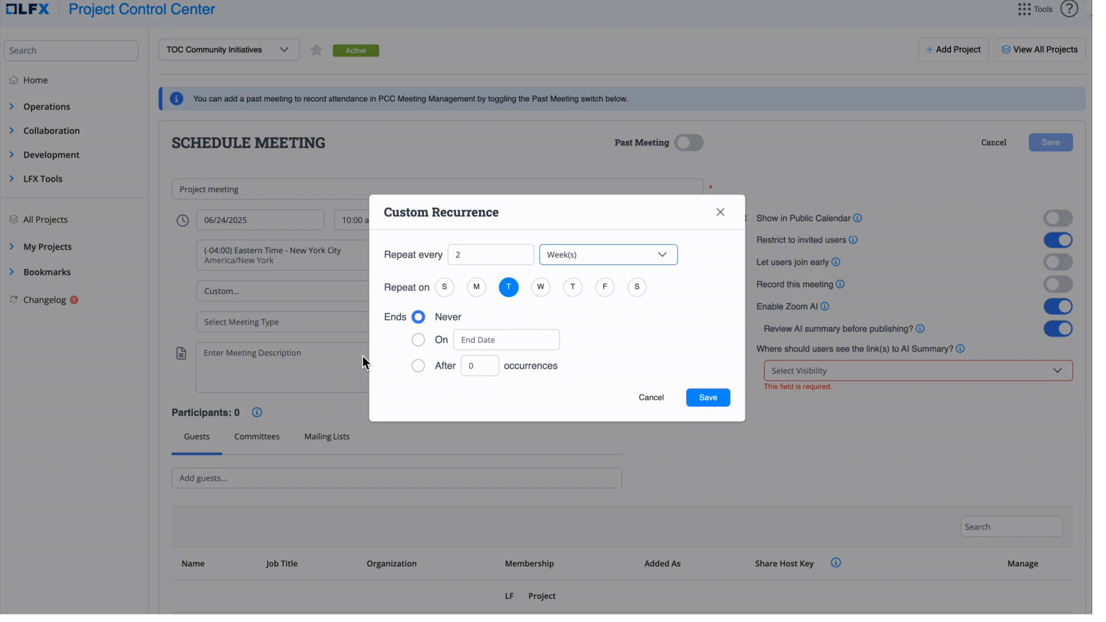
pyautogui.click(419, 342)
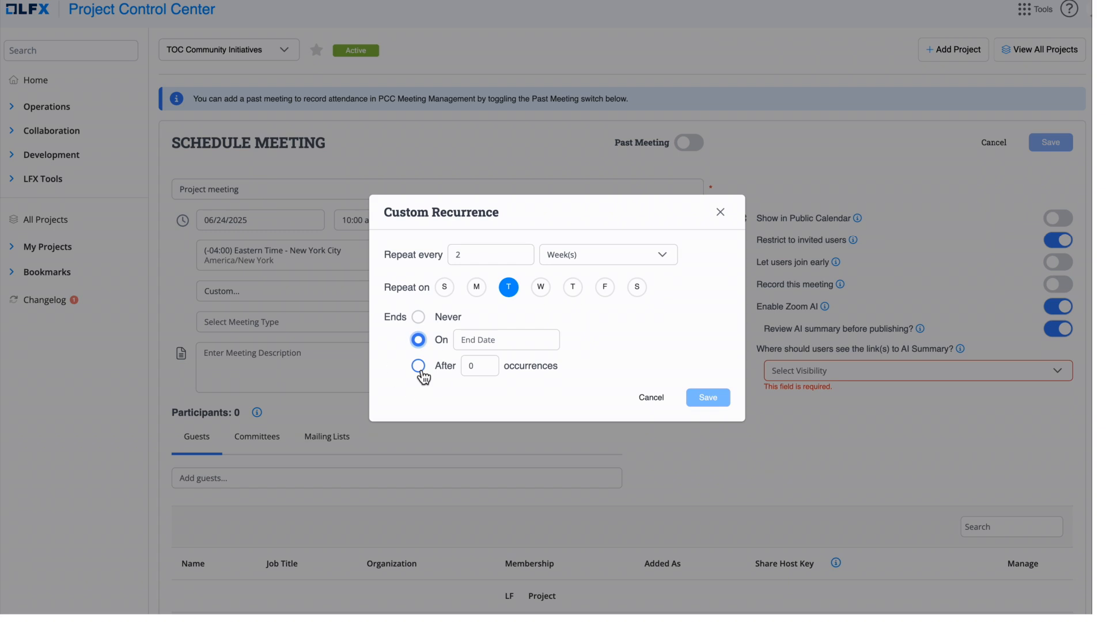
pyautogui.click(419, 367)
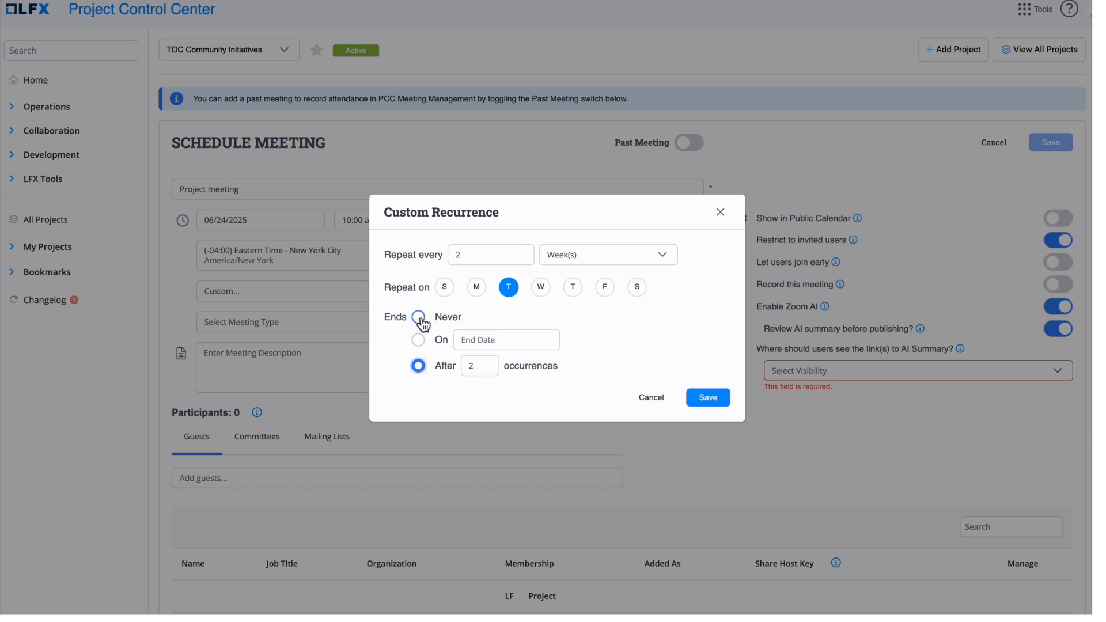
pyautogui.click(420, 319)
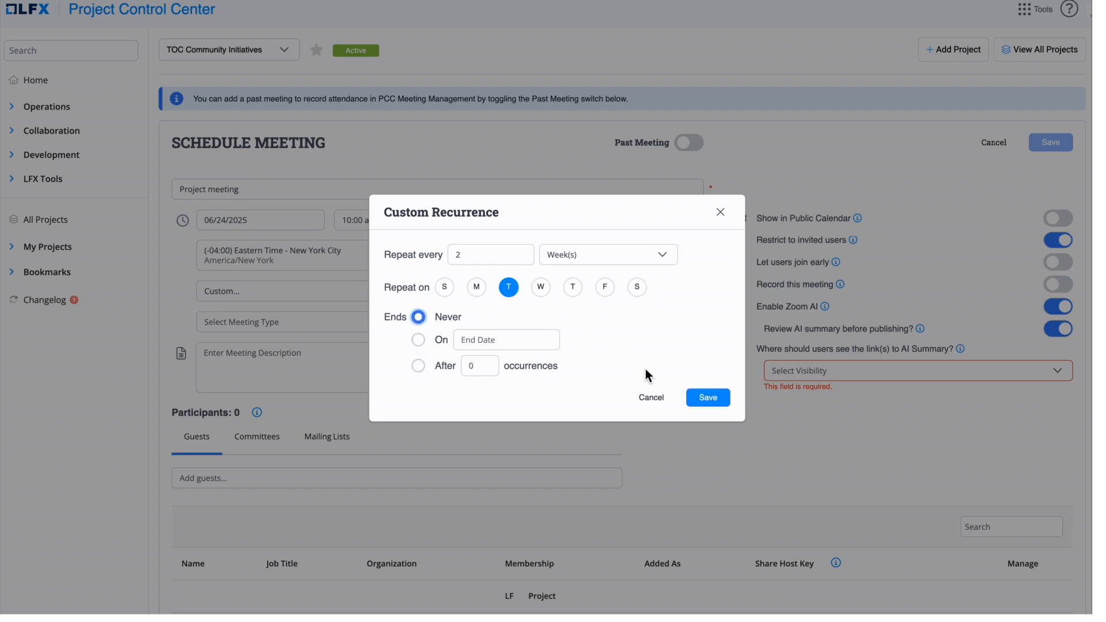
pyautogui.click(710, 399)
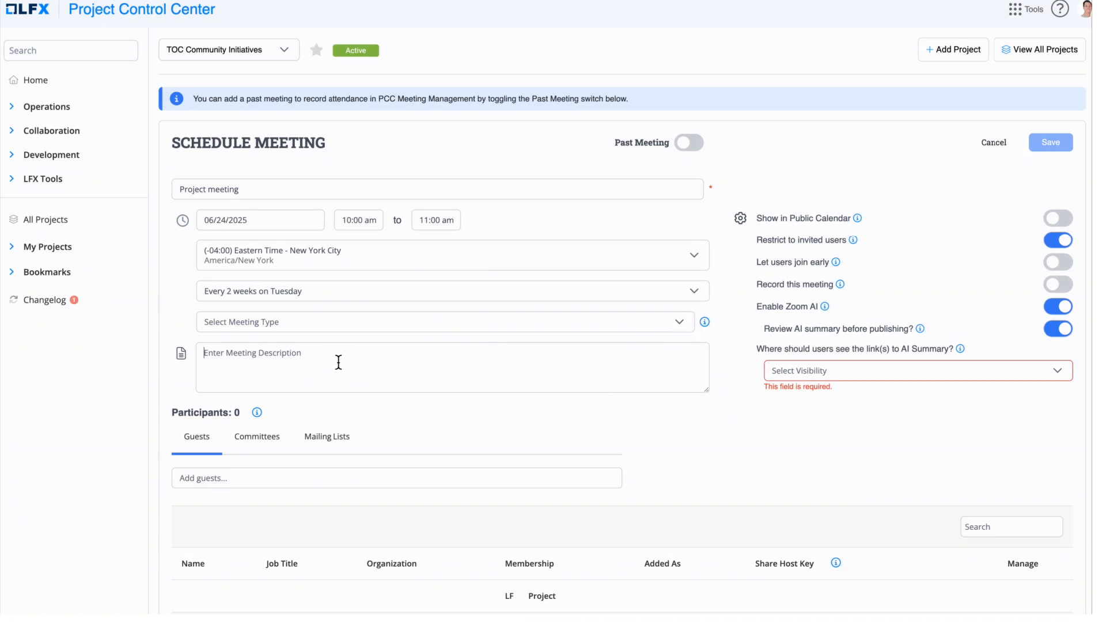
# Add the description 'Note here' and add yourself as a meeting guest
pyautogui.click(338, 362)
pyautogui.write('Note here')
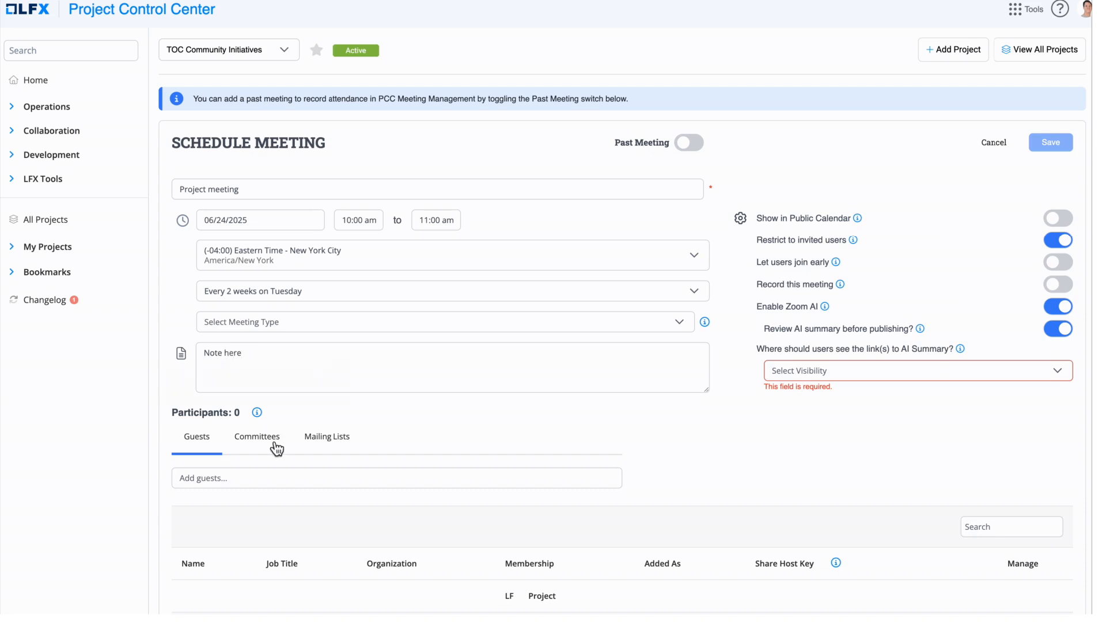
pyautogui.scroll(-2, 269, 503)
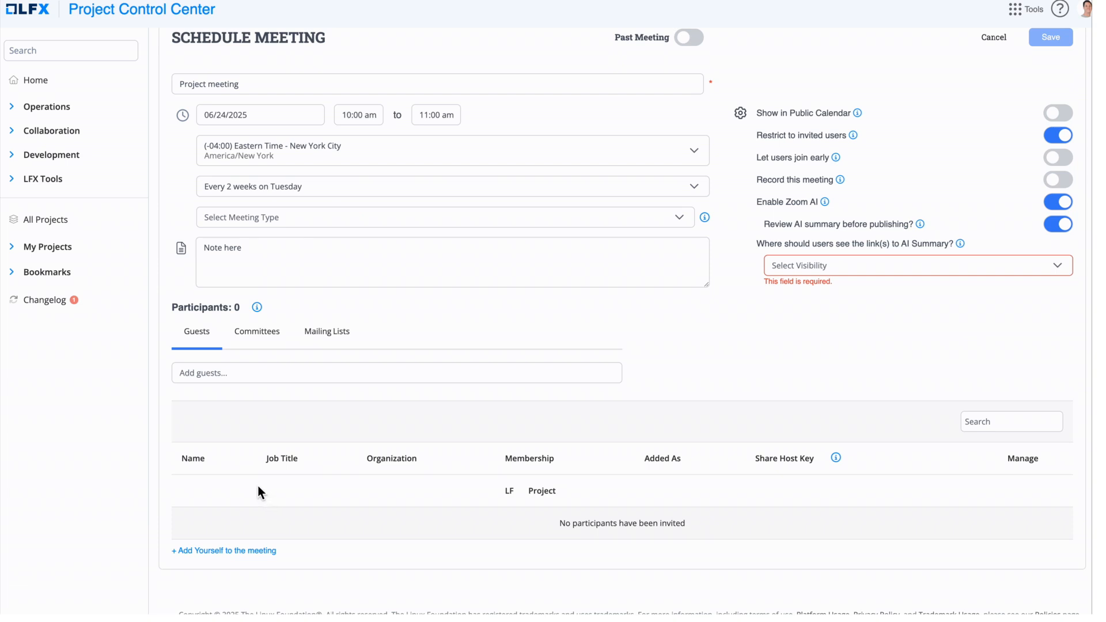
pyautogui.click(233, 552)
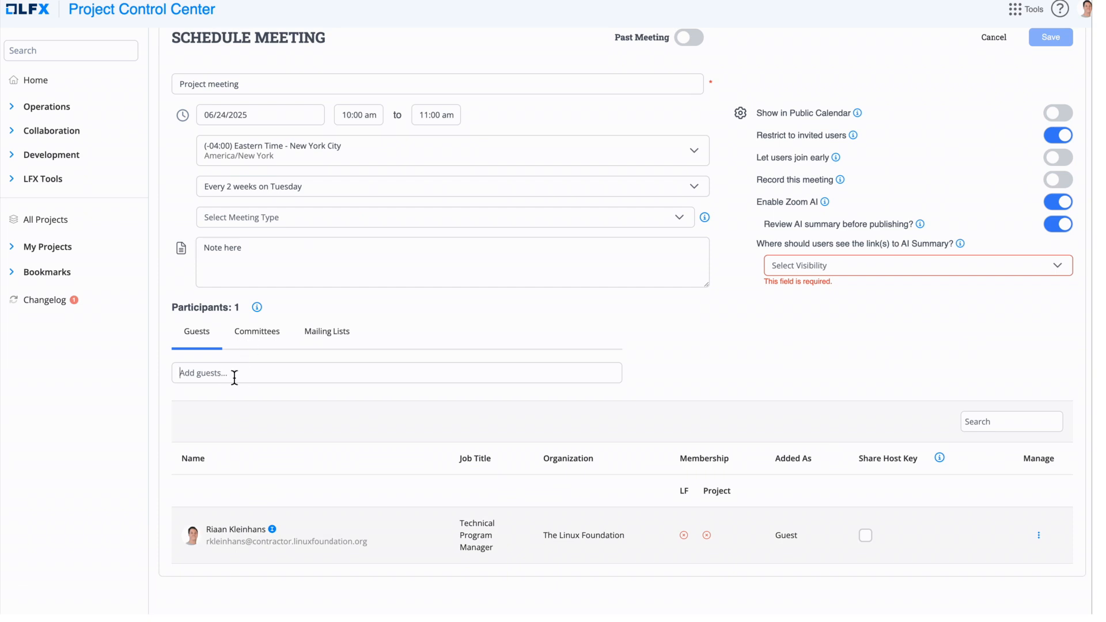
# Invite the TAG Members committee to the meeting
pyautogui.click(254, 343)
pyautogui.click(356, 379)
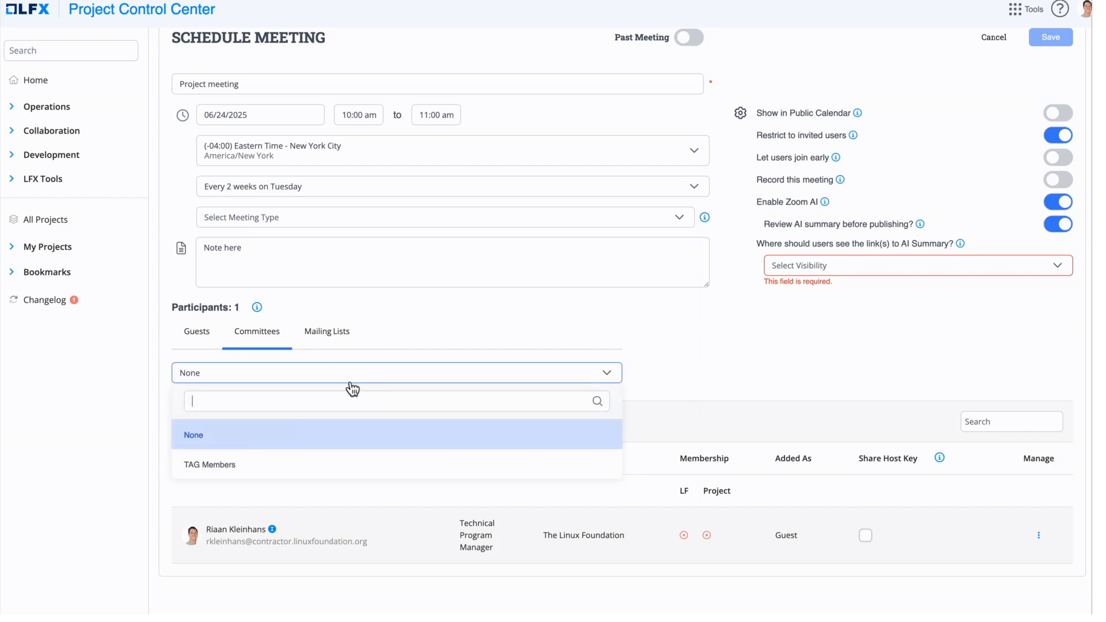
pyautogui.click(222, 464)
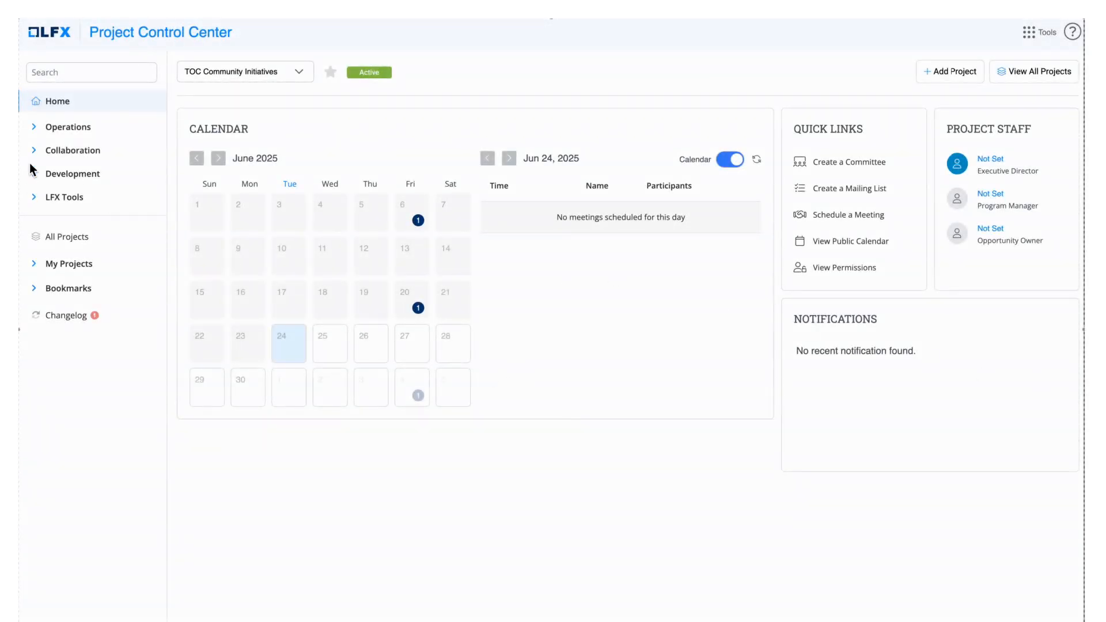
# Create a committee named 'TAG Leads' of type Other, with voting and business email verification off
pyautogui.click(60, 153)
pyautogui.click(65, 172)
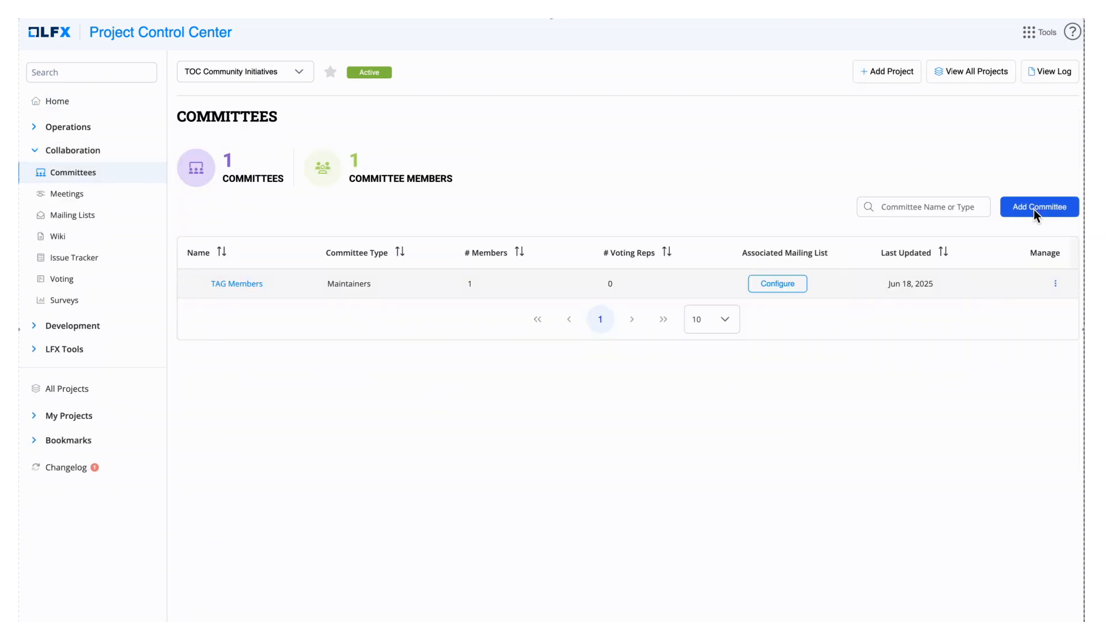
pyautogui.click(1034, 209)
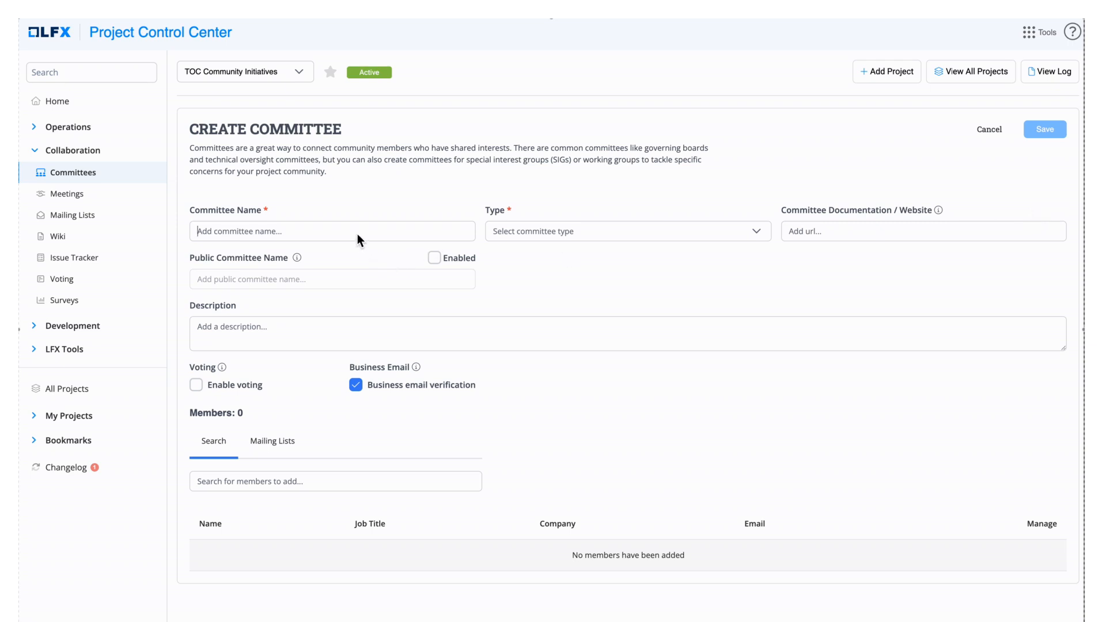
pyautogui.click(355, 231)
pyautogui.write('TAG Leads')
pyautogui.click(634, 237)
pyautogui.scroll(-5, 569, 317)
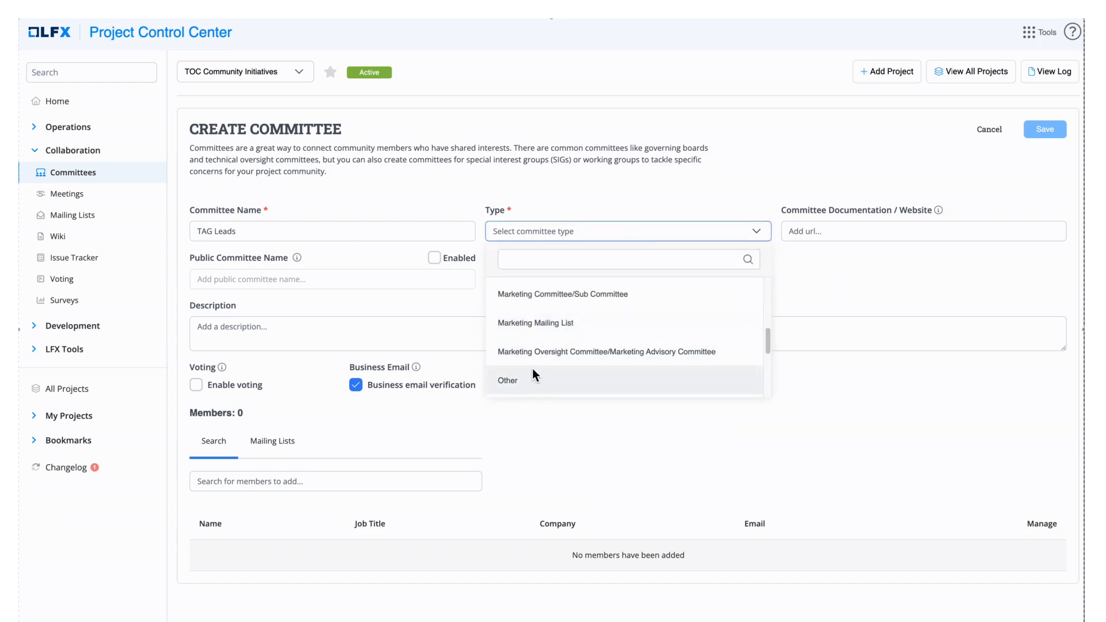
pyautogui.click(520, 381)
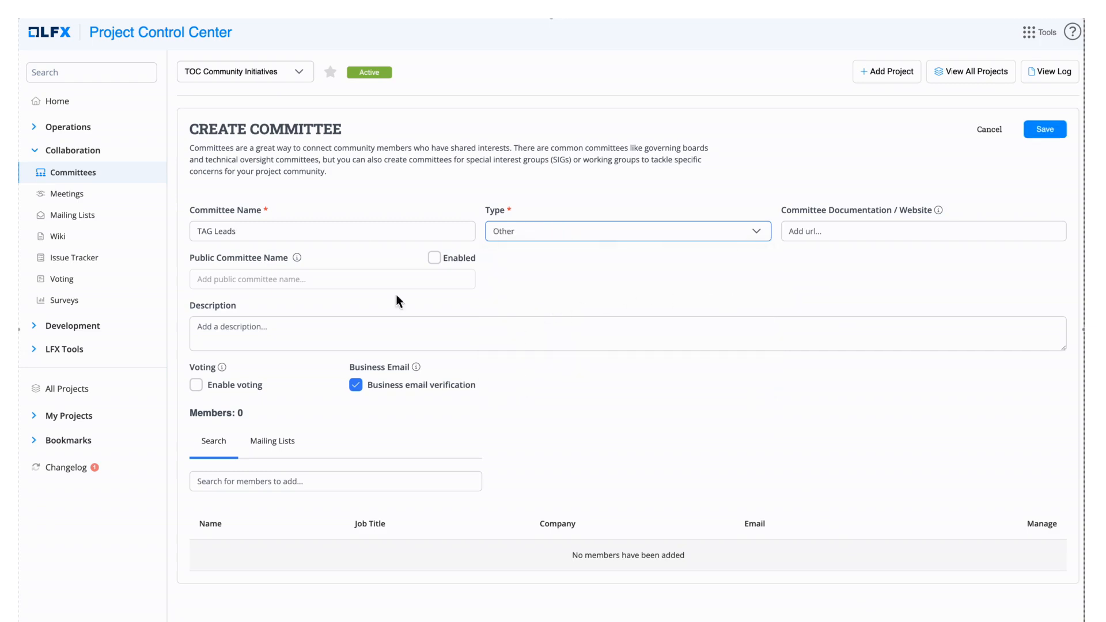
pyautogui.click(196, 385)
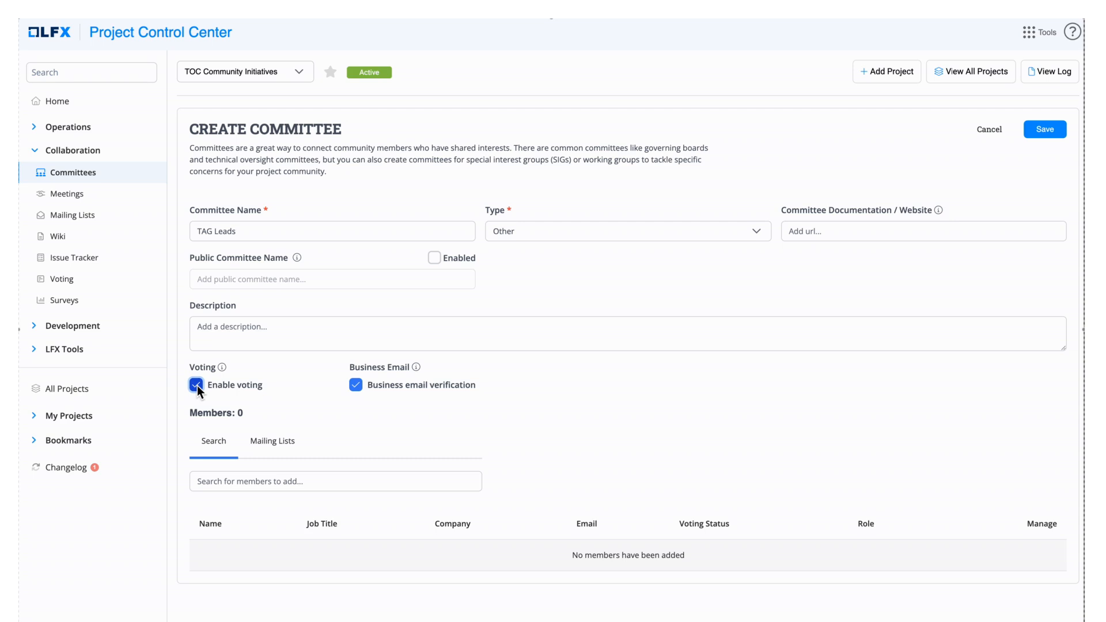
pyautogui.click(196, 384)
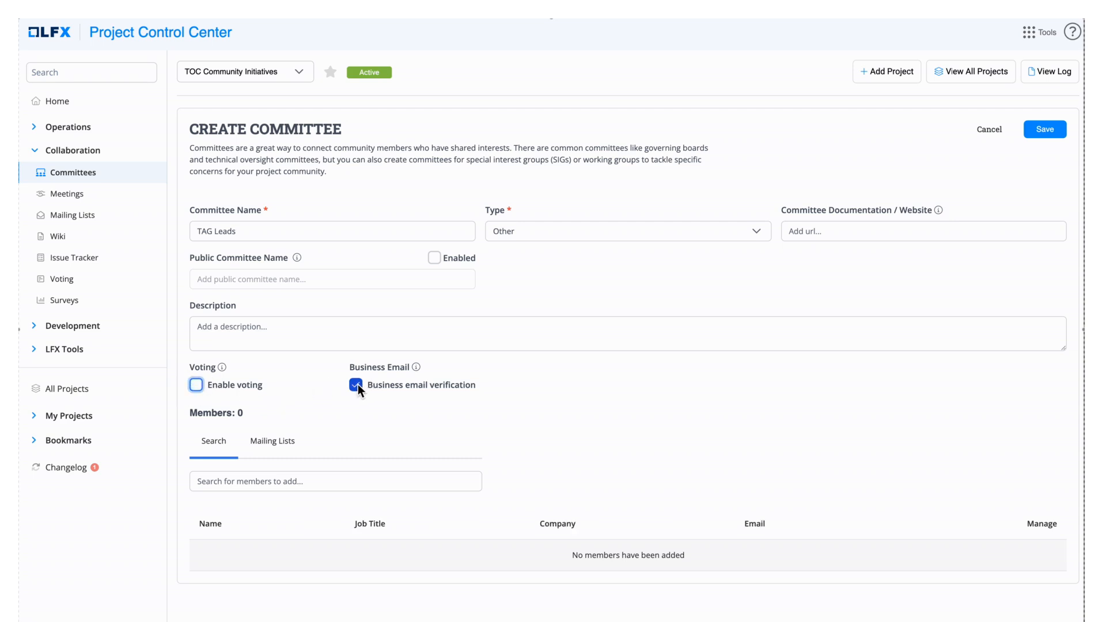
pyautogui.click(357, 385)
# Search for and add two people as committee members, then save the committee
pyautogui.click(278, 482)
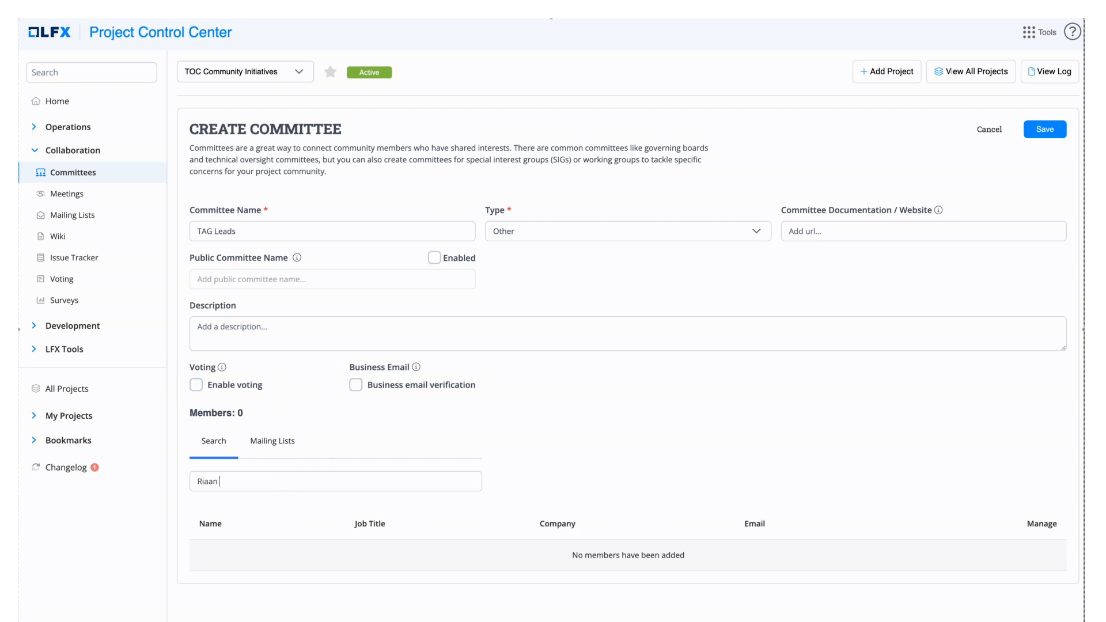
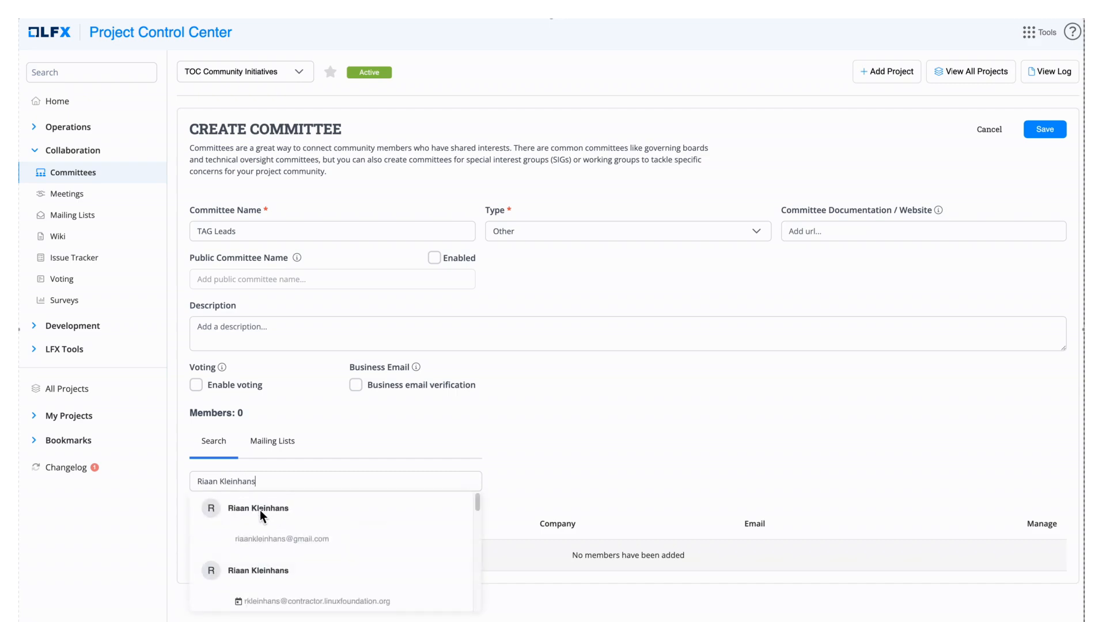
pyautogui.click(259, 539)
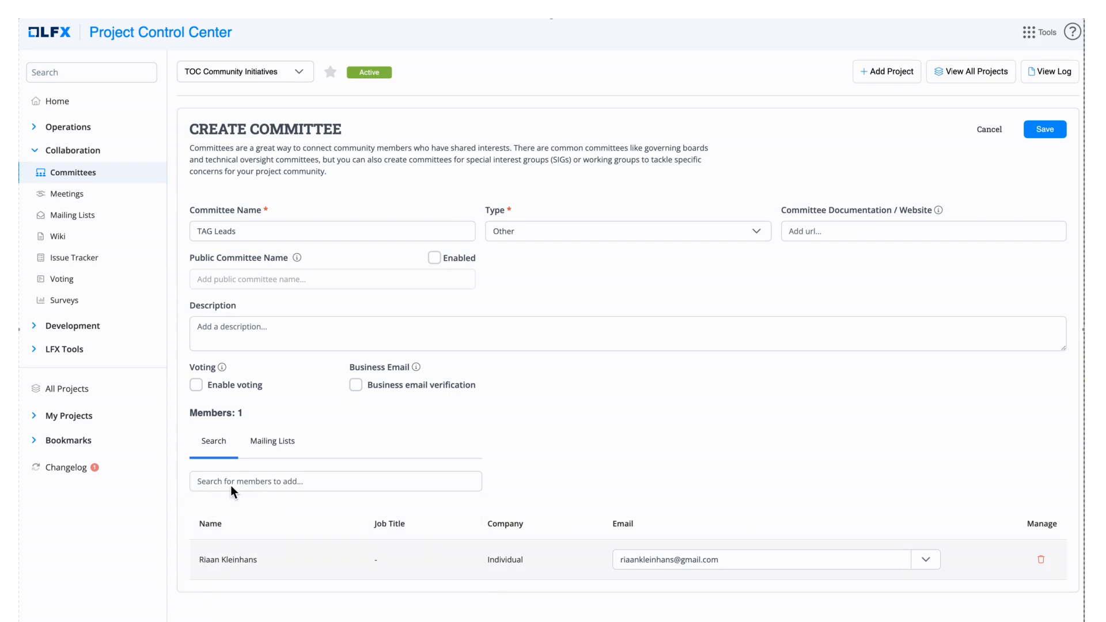
pyautogui.write('John Doe')
pyautogui.click(255, 536)
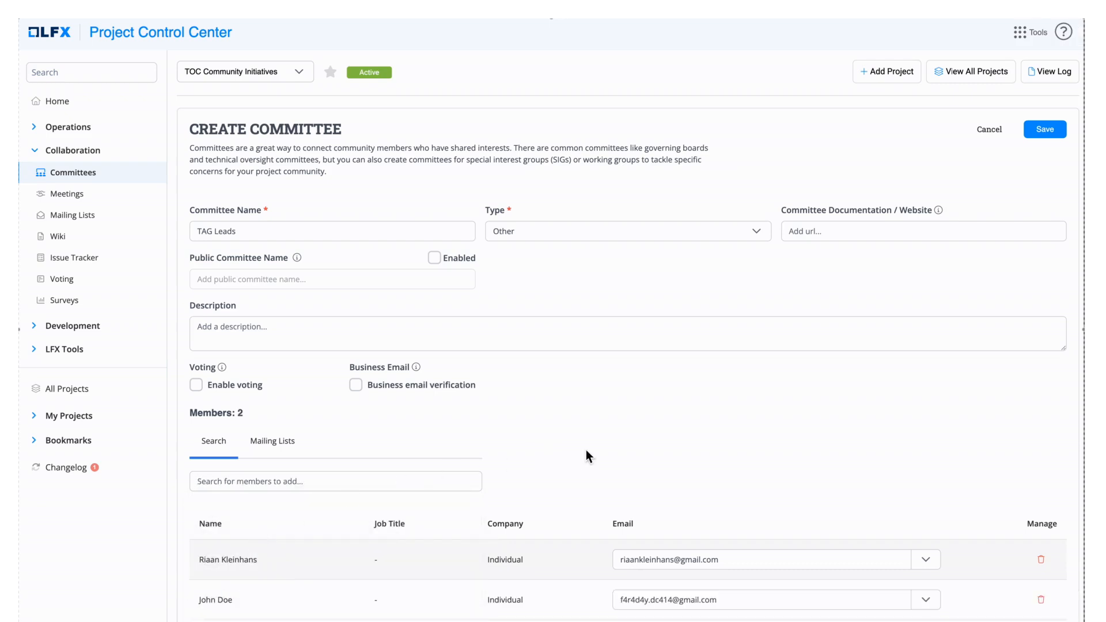
pyautogui.click(1052, 129)
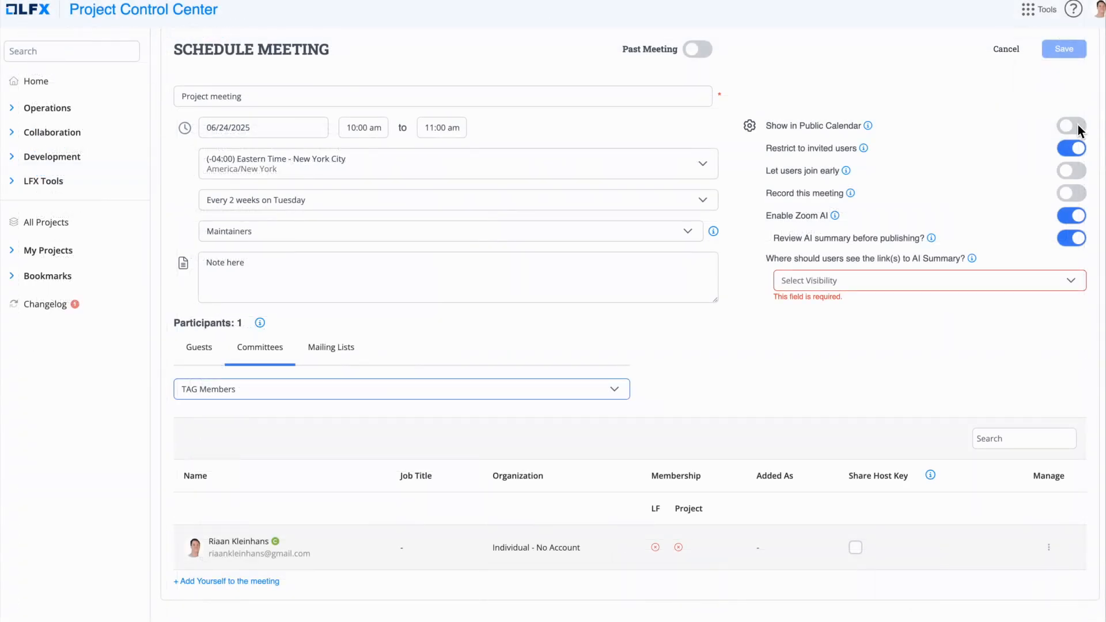
# Show the meeting in the public calendar, open it beyond invited users, and turn on recording
pyautogui.click(1078, 129)
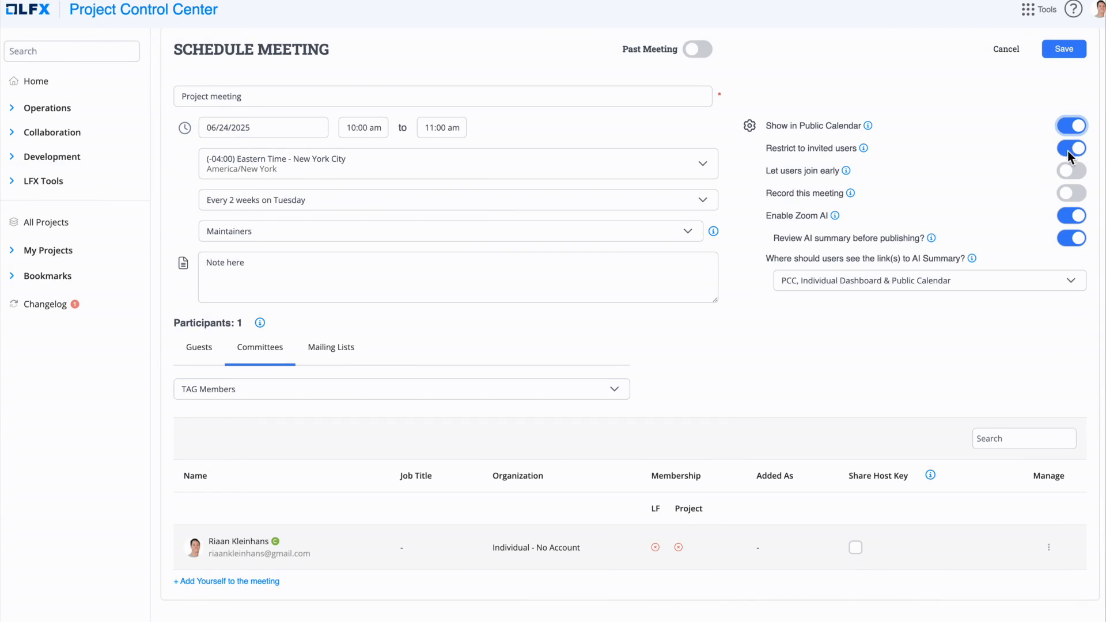
pyautogui.click(1068, 151)
pyautogui.click(1063, 149)
pyautogui.click(1076, 173)
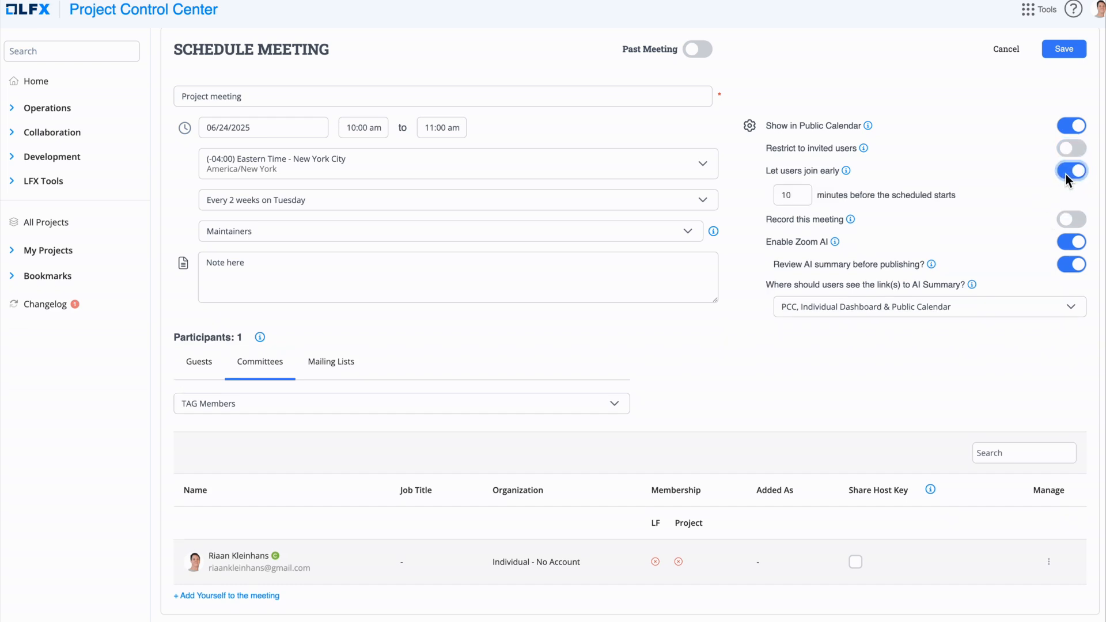
pyautogui.click(1066, 175)
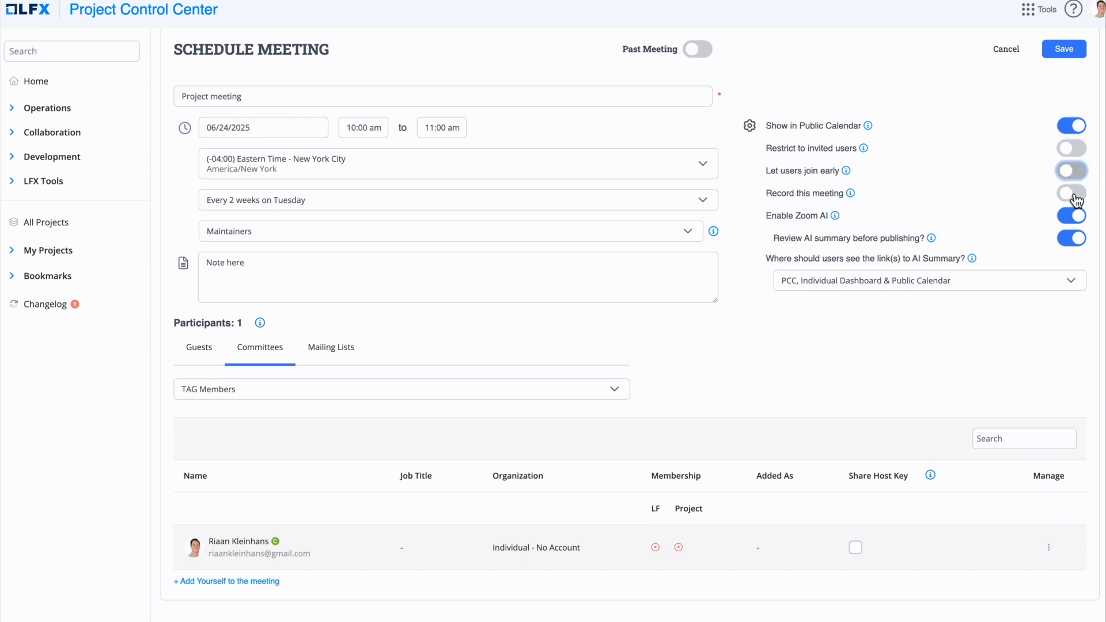
pyautogui.click(1076, 193)
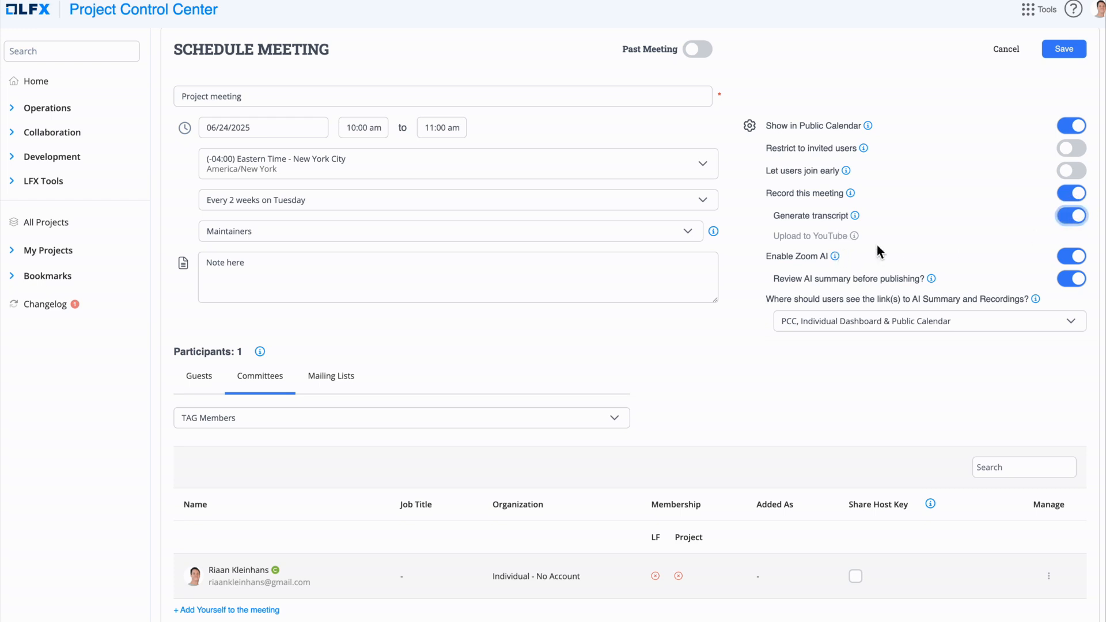
# Keep Zoom AI on with summary links on PCC, dashboard and public calendar, and save the meeting
pyautogui.click(1070, 258)
pyautogui.click(1071, 258)
pyautogui.click(1067, 323)
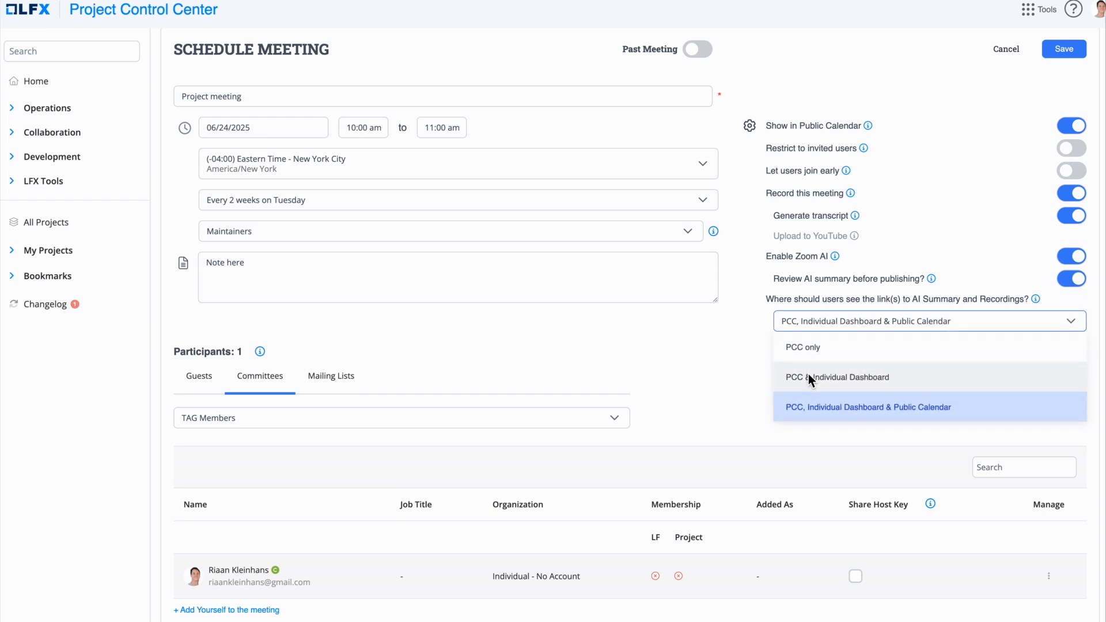
pyautogui.click(819, 408)
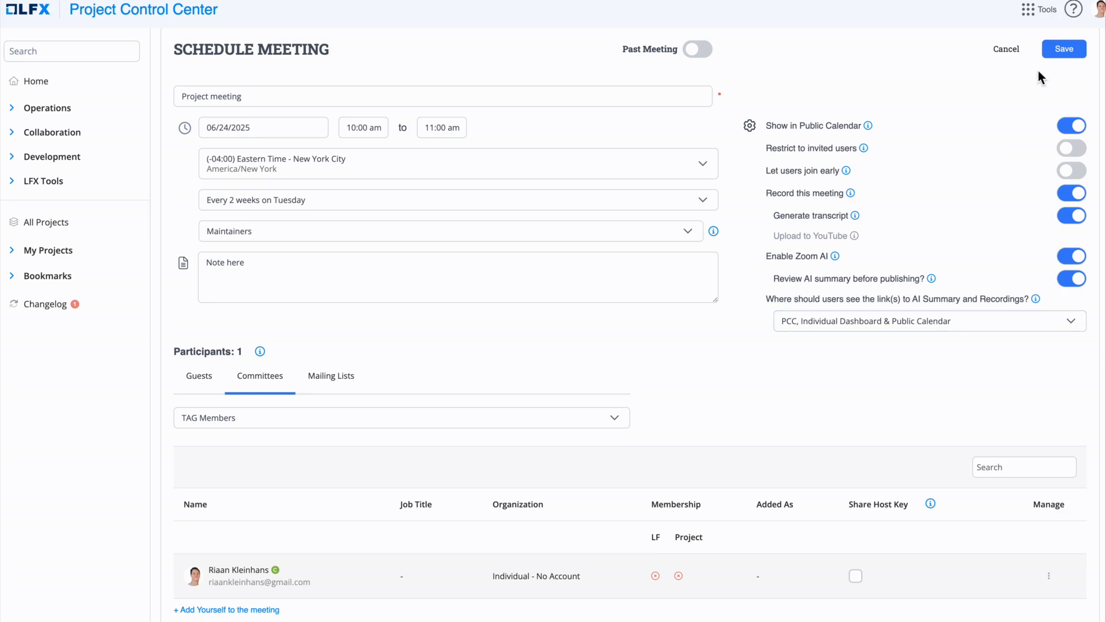
pyautogui.click(1060, 52)
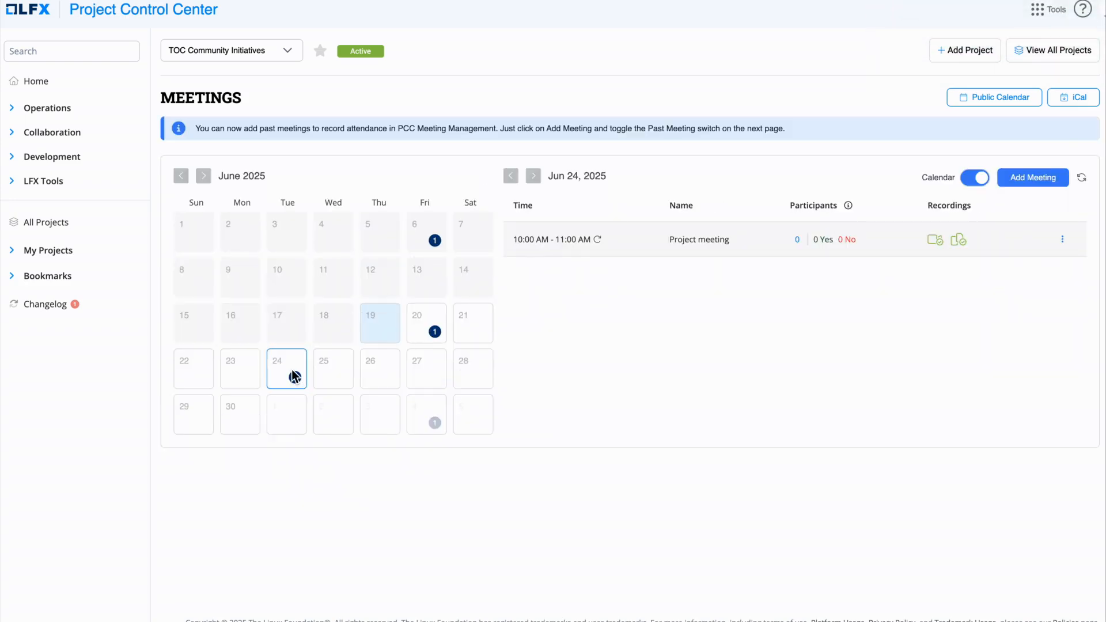
pyautogui.click(1067, 240)
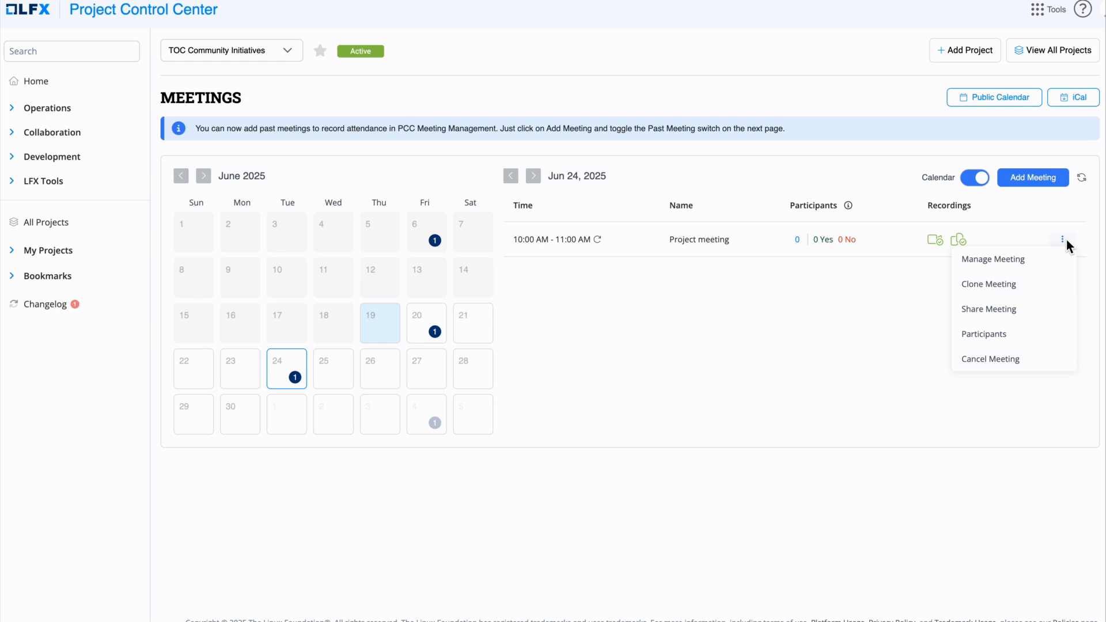
pyautogui.click(1001, 260)
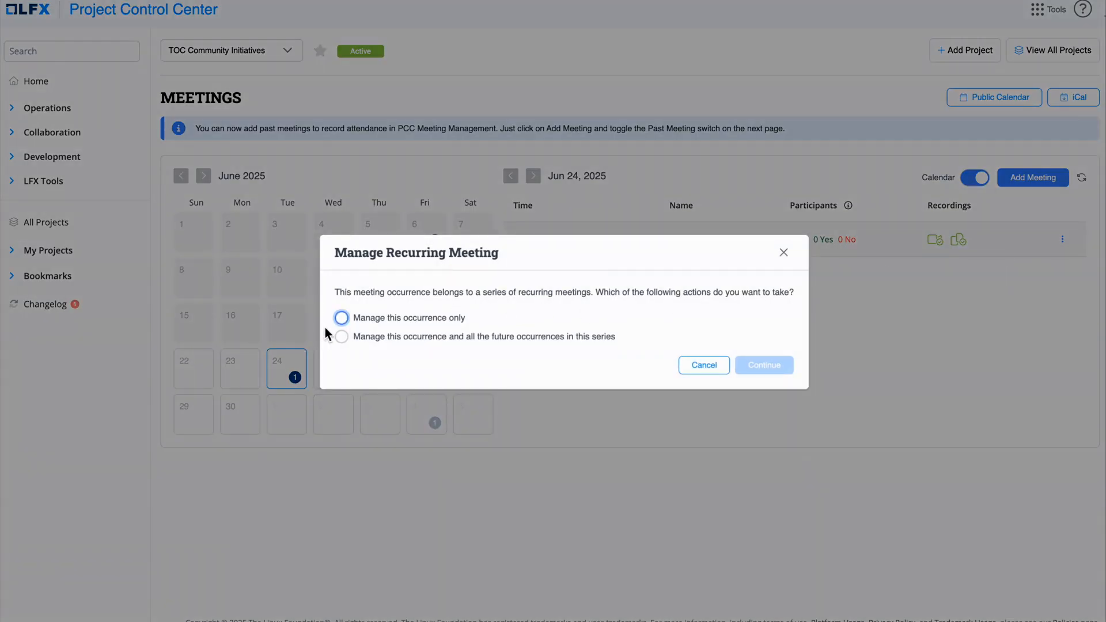
pyautogui.click(343, 317)
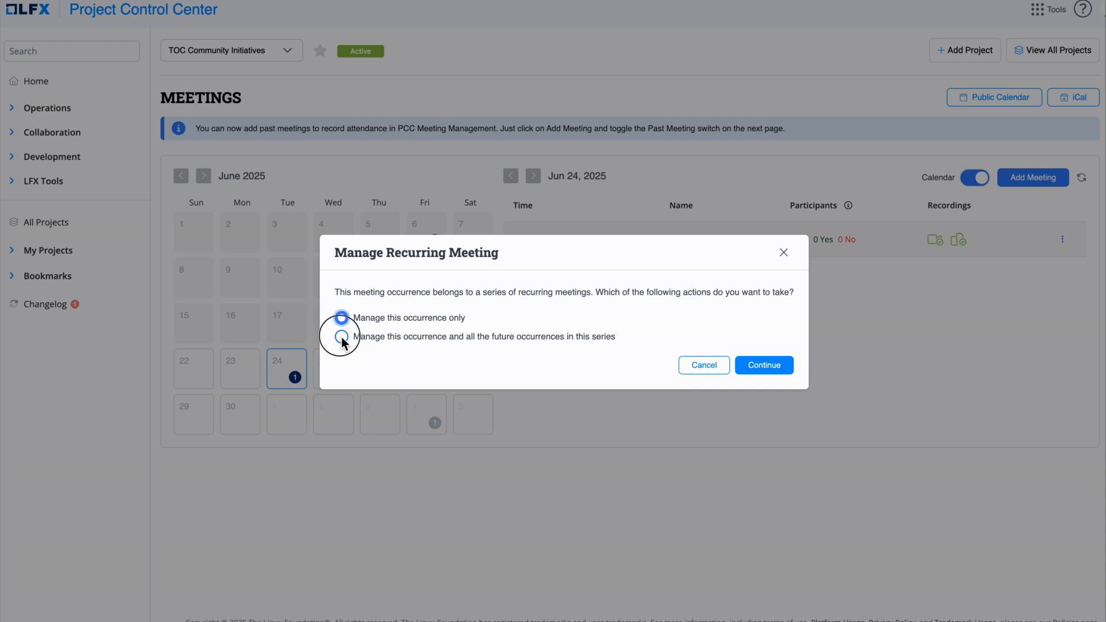
pyautogui.click(341, 337)
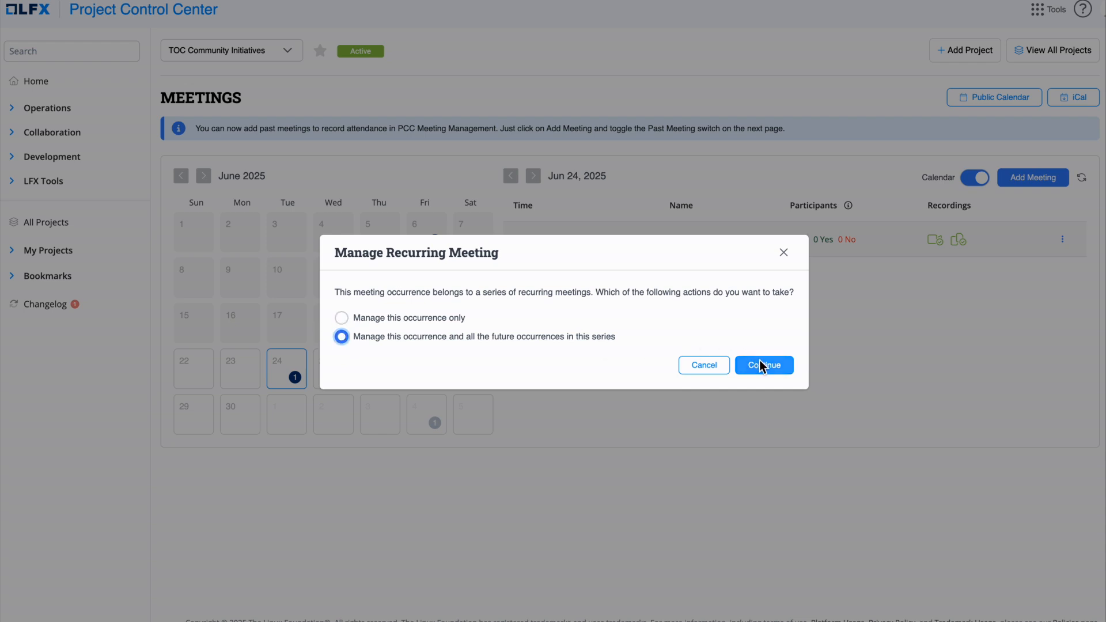
pyautogui.click(784, 253)
pyautogui.click(1066, 238)
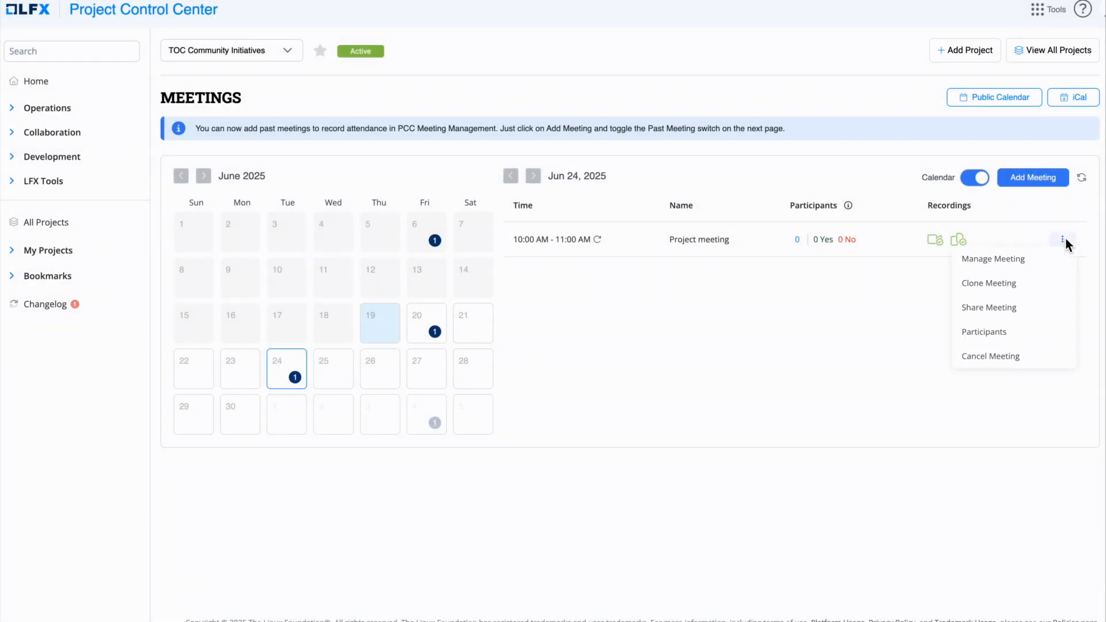
# Cancel the recurring Project meeting for June 24 and all future occurrences
pyautogui.click(994, 359)
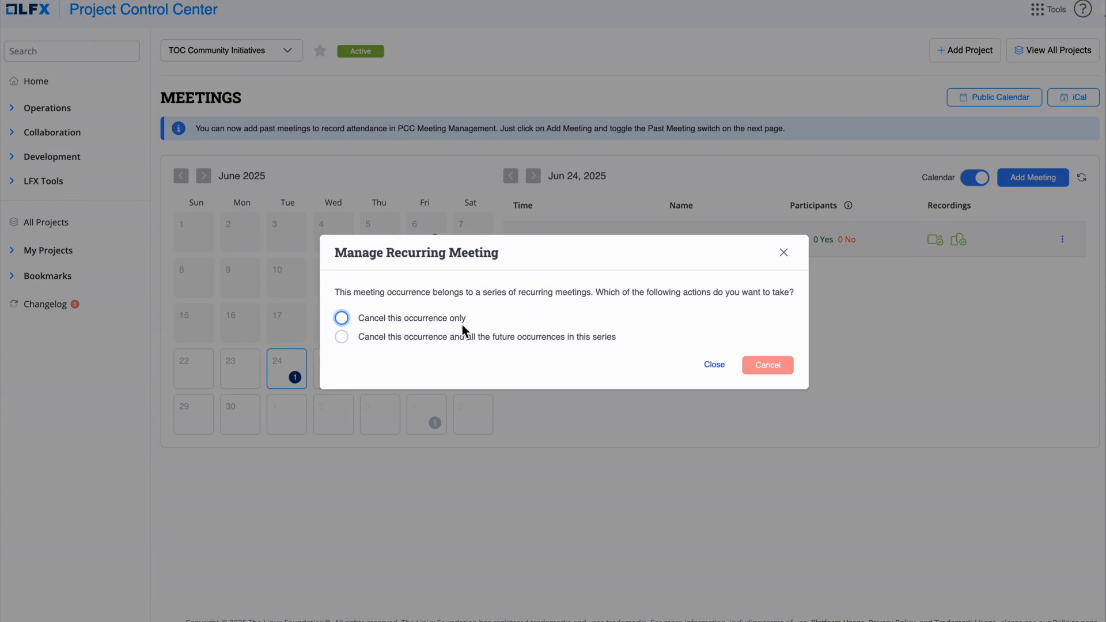
pyautogui.click(342, 318)
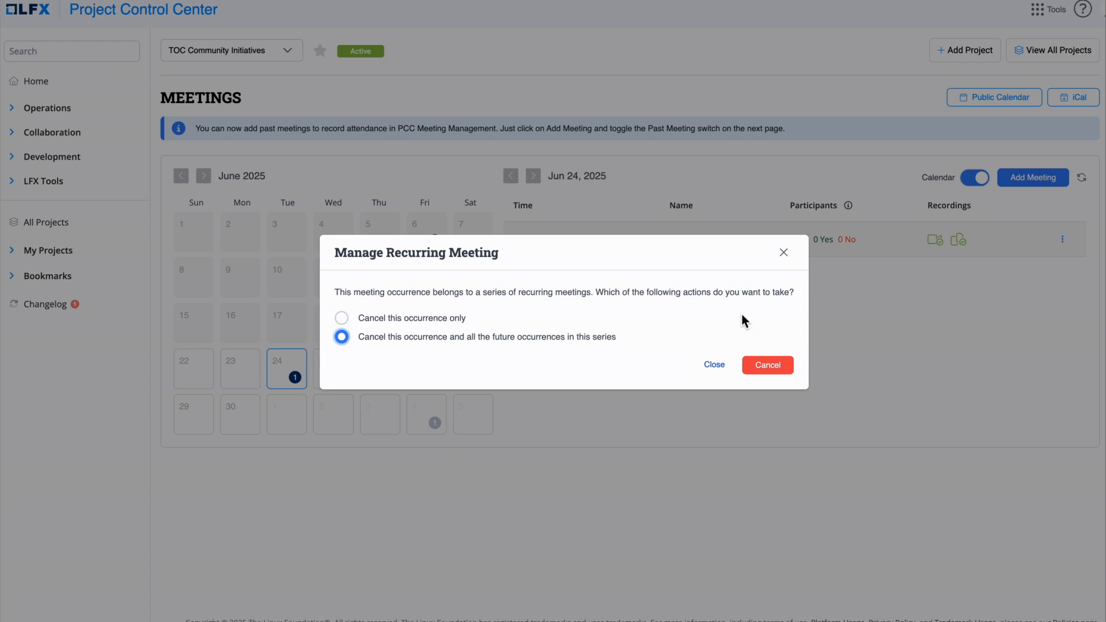
pyautogui.click(769, 367)
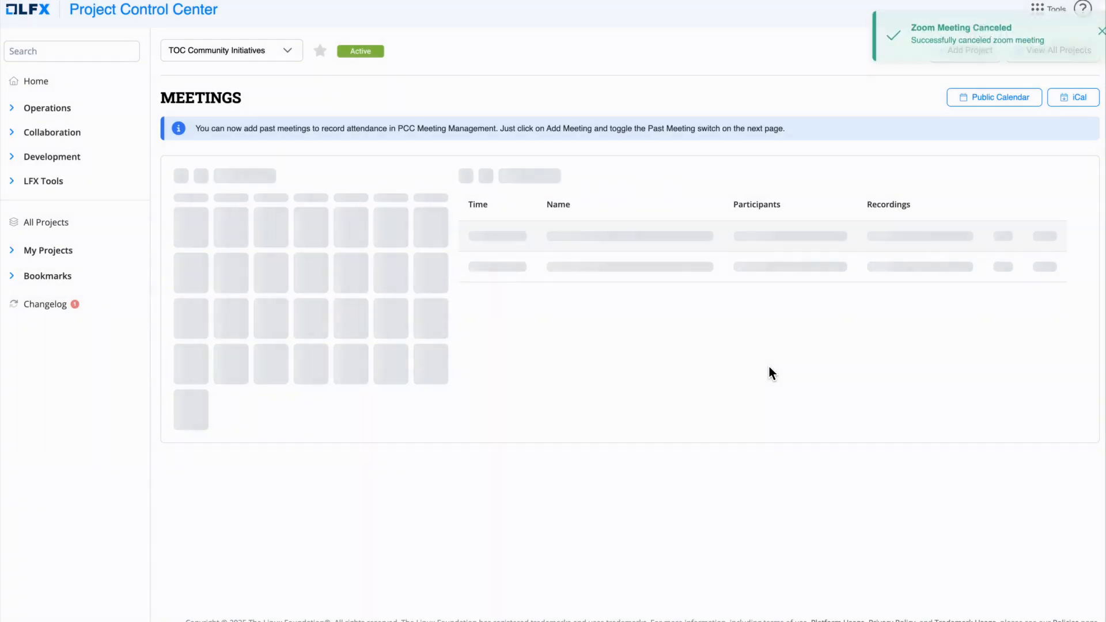
# Open the project's public calendar and view the Friday TOC meeting details
pyautogui.click(36, 81)
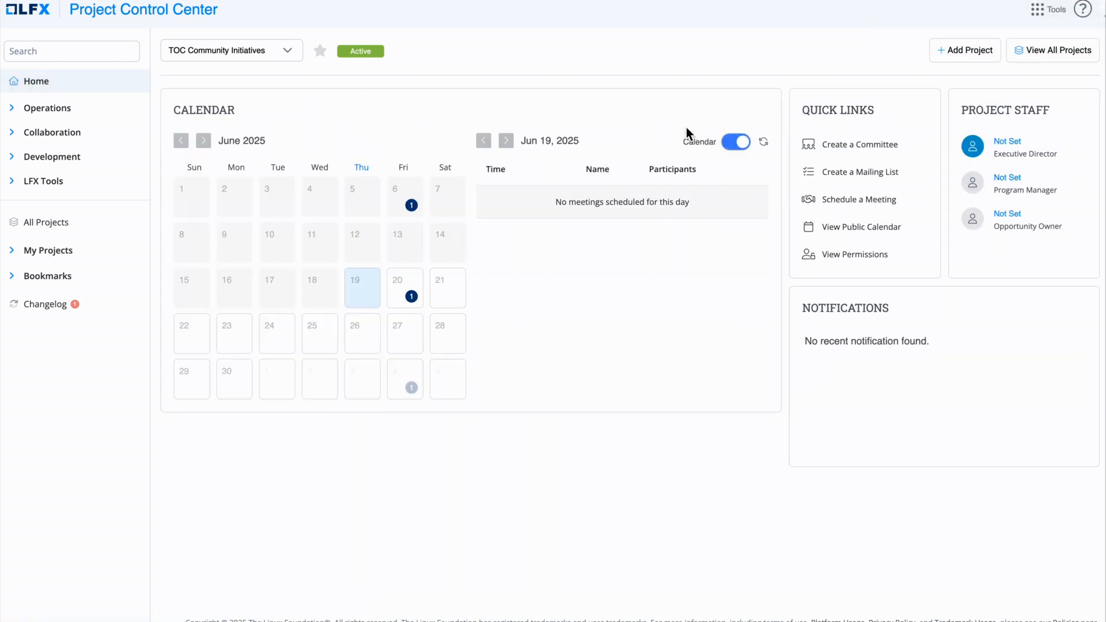
pyautogui.click(843, 226)
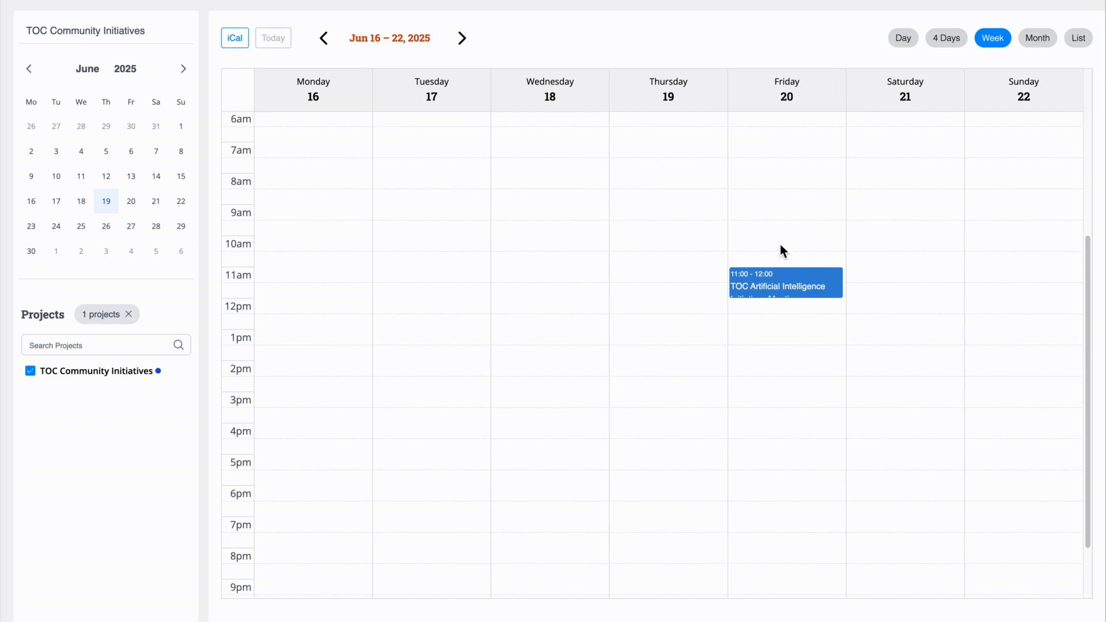
pyautogui.click(778, 277)
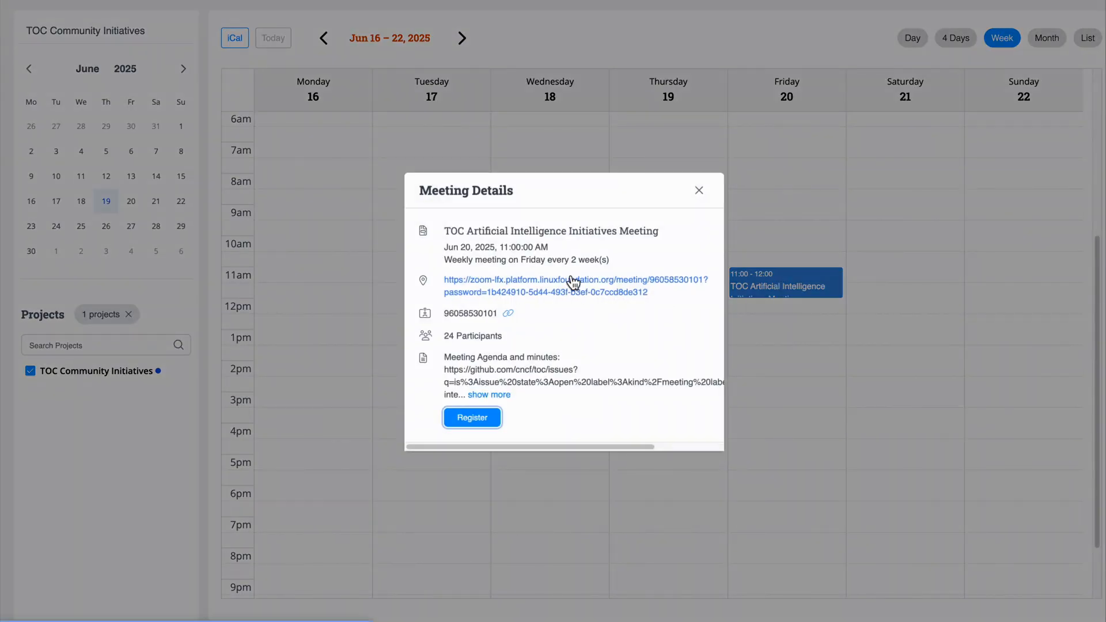
pyautogui.click(699, 191)
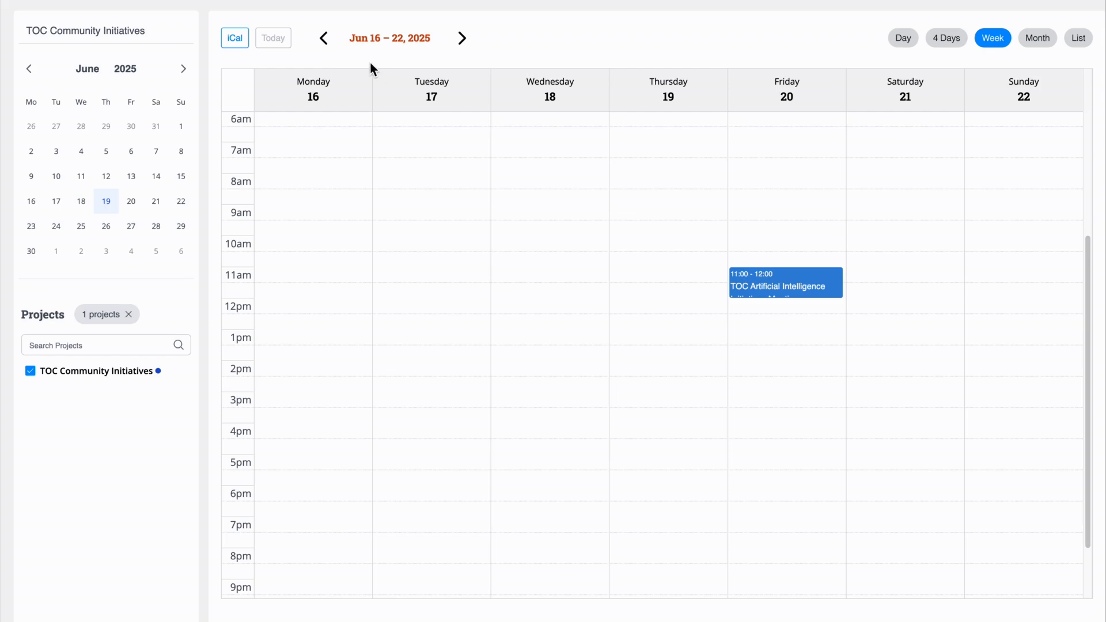
# Go back two weeks and open the June 6 TOC meeting's recording
pyautogui.click(334, 47)
pyautogui.click(334, 47)
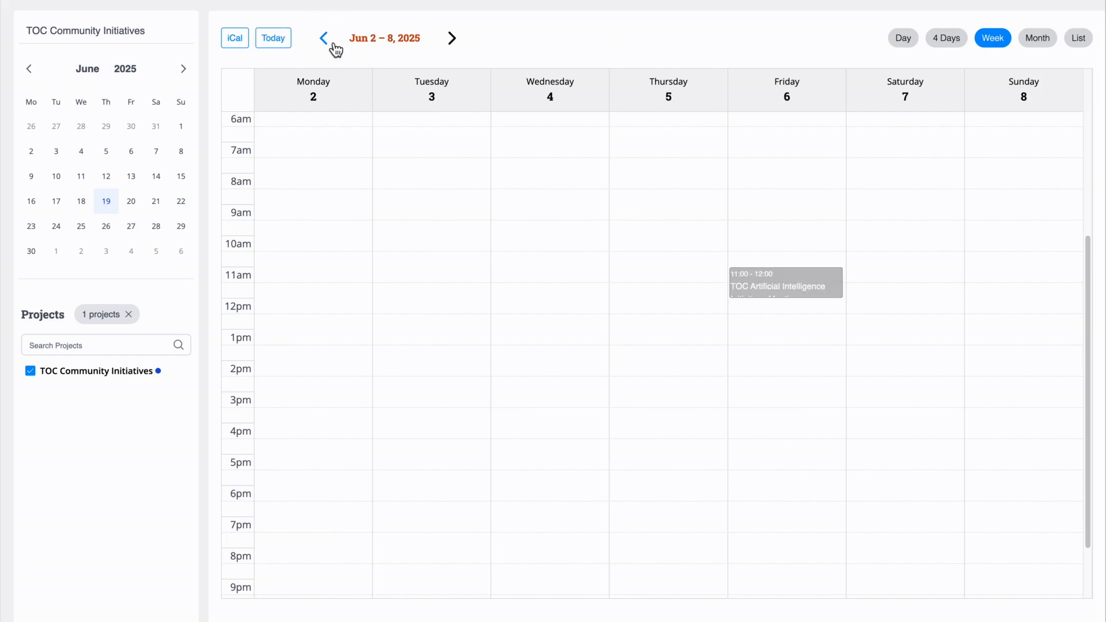
pyautogui.click(759, 280)
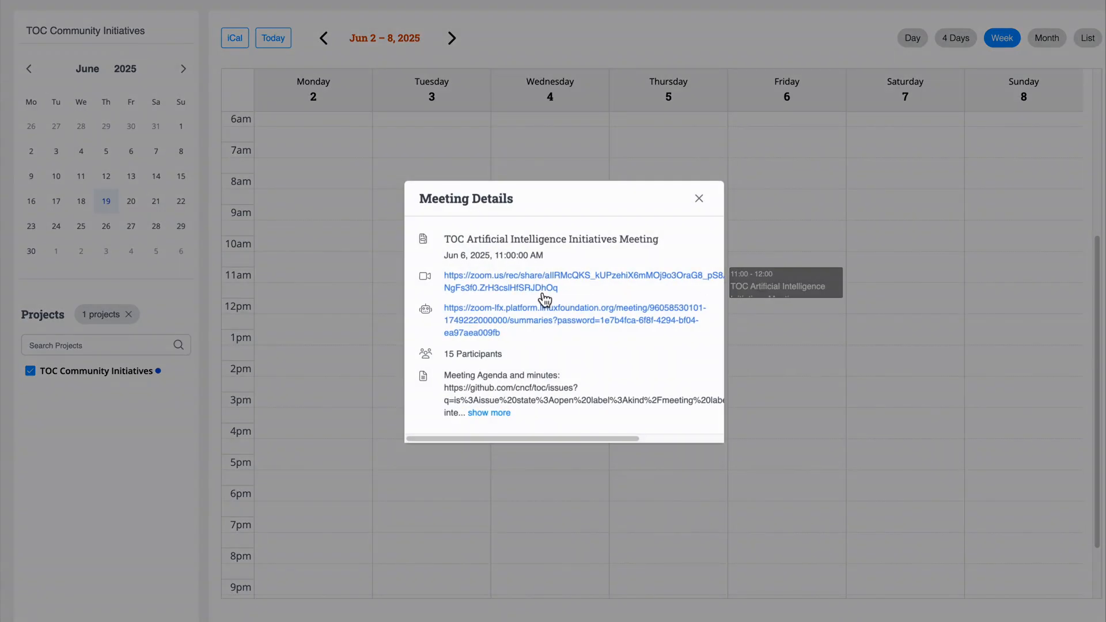
pyautogui.click(522, 282)
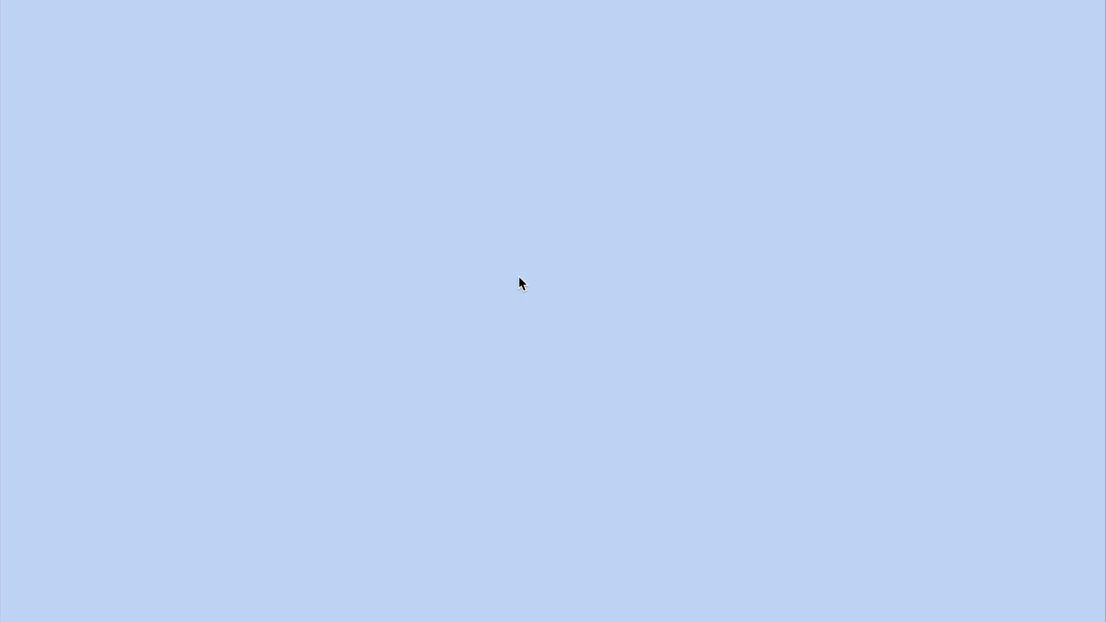